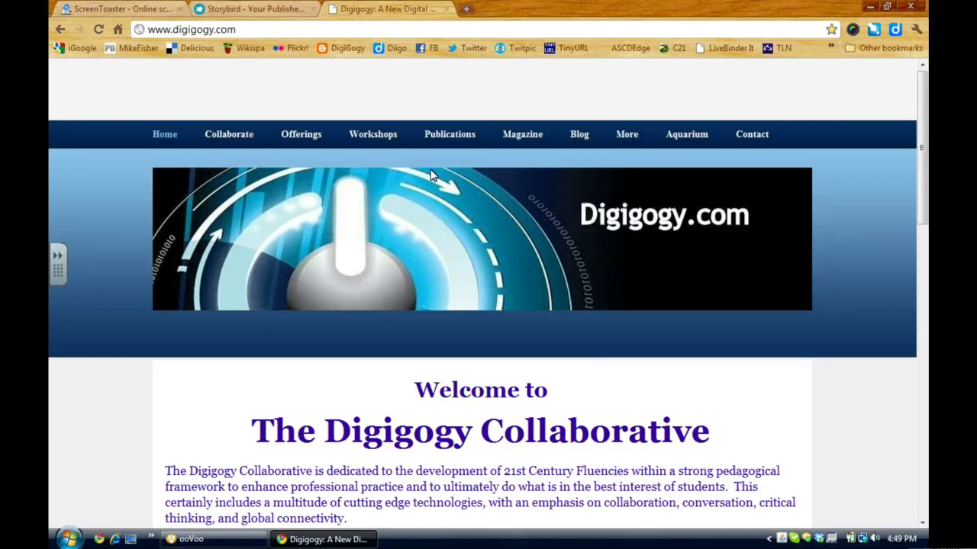
Switch to the Storybird site and open the published story about a knight with the skating Santa cover for reading
click(286, 11)
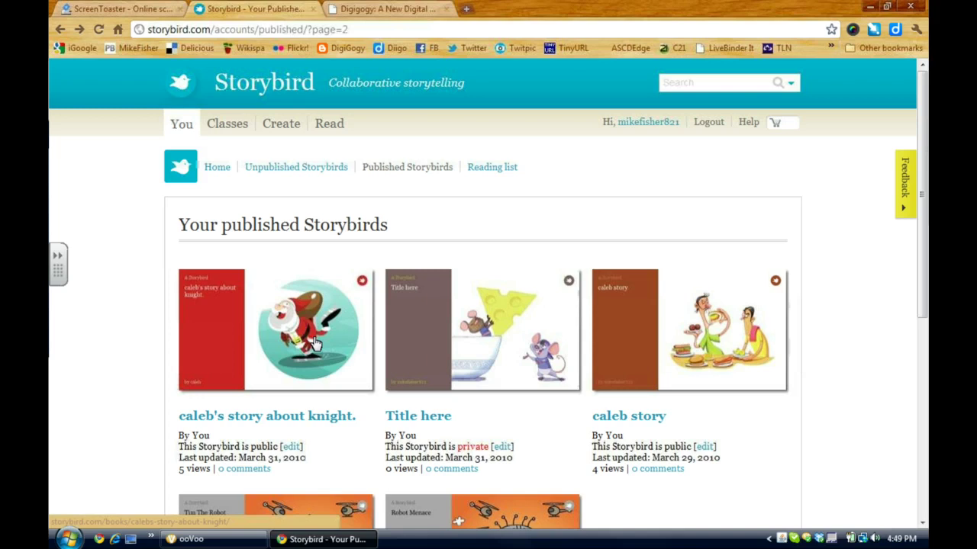
click(315, 343)
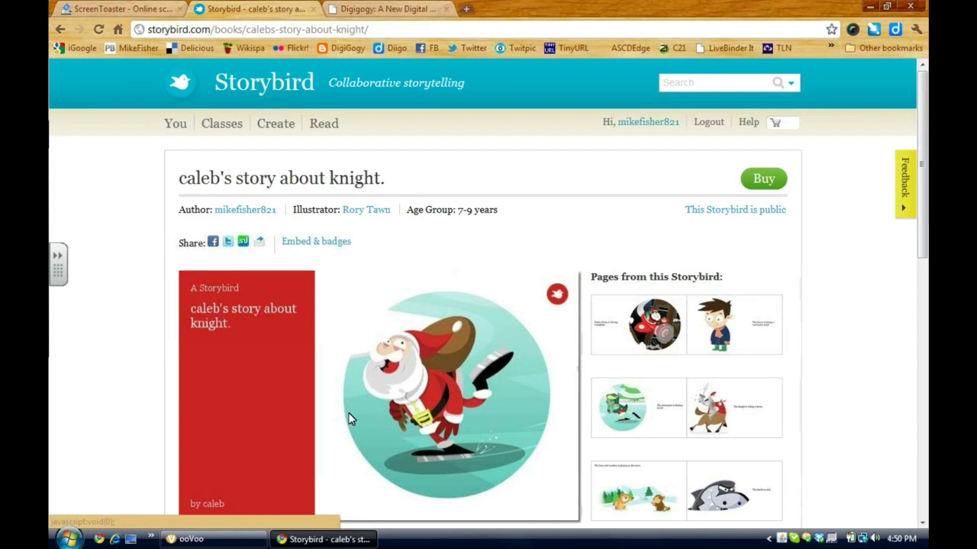
scroll(304, 374, down, 1)
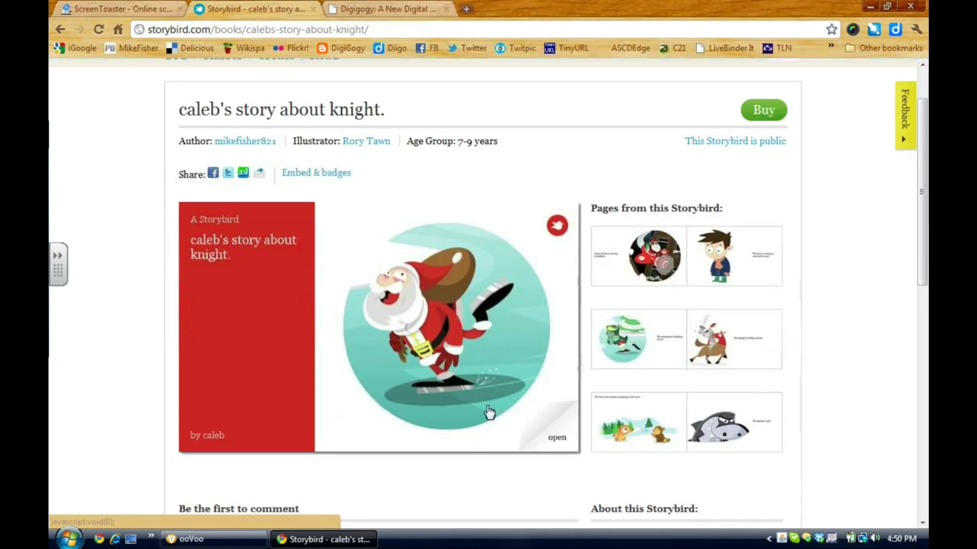
click(557, 439)
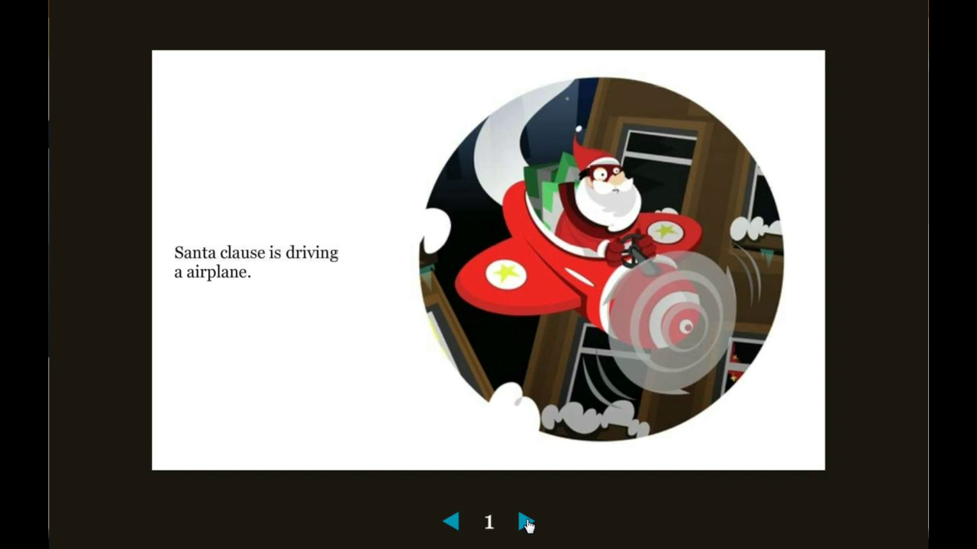
Read the knight story through to its end page, exit the reader, and review the comment and details sections below it
click(526, 523)
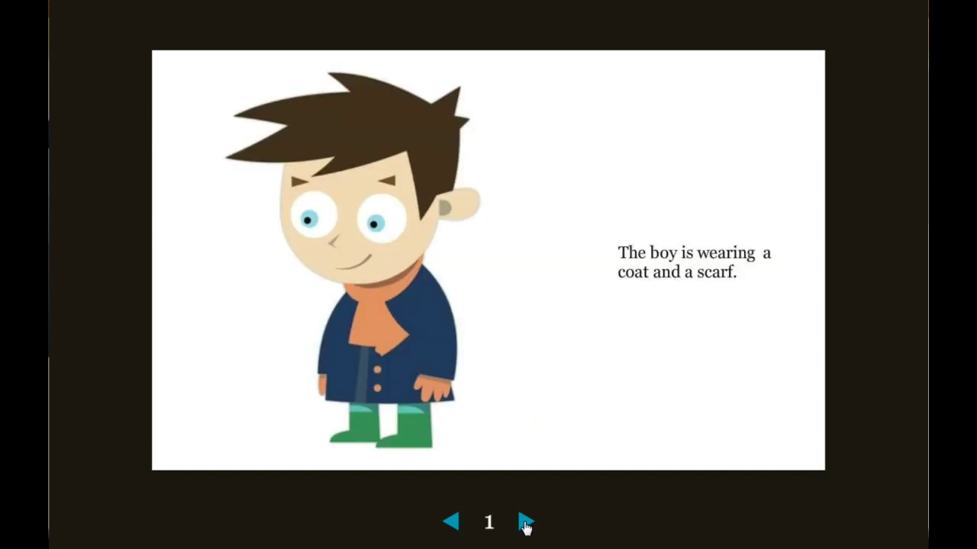
click(526, 523)
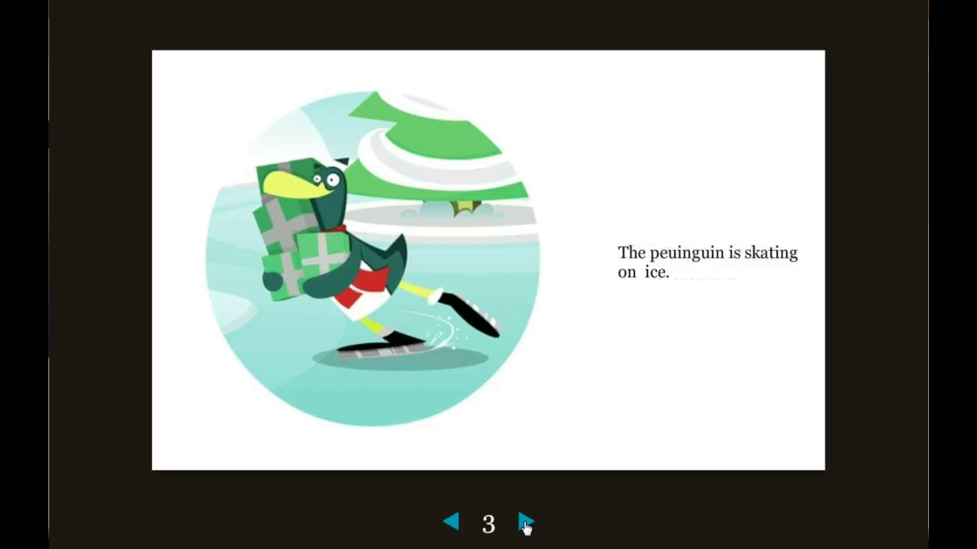
click(526, 523)
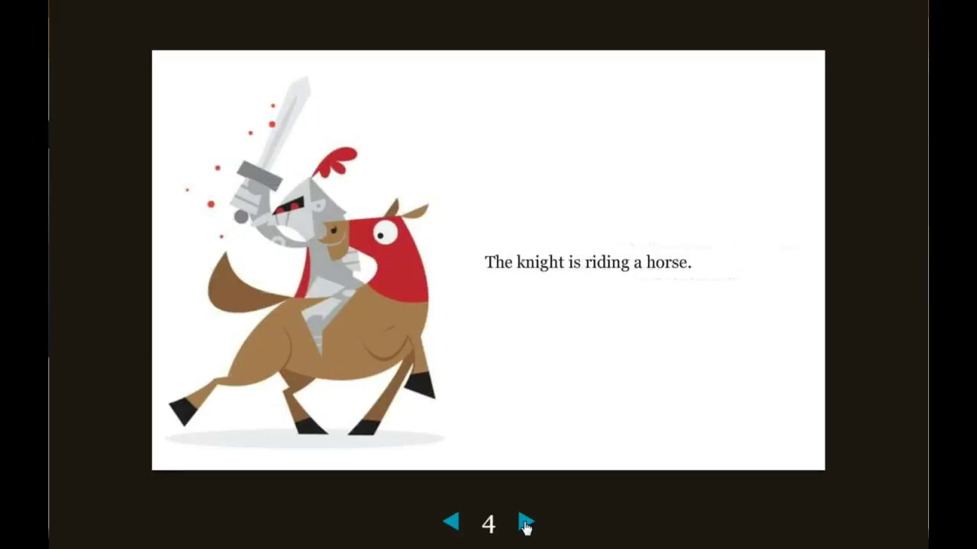
click(525, 523)
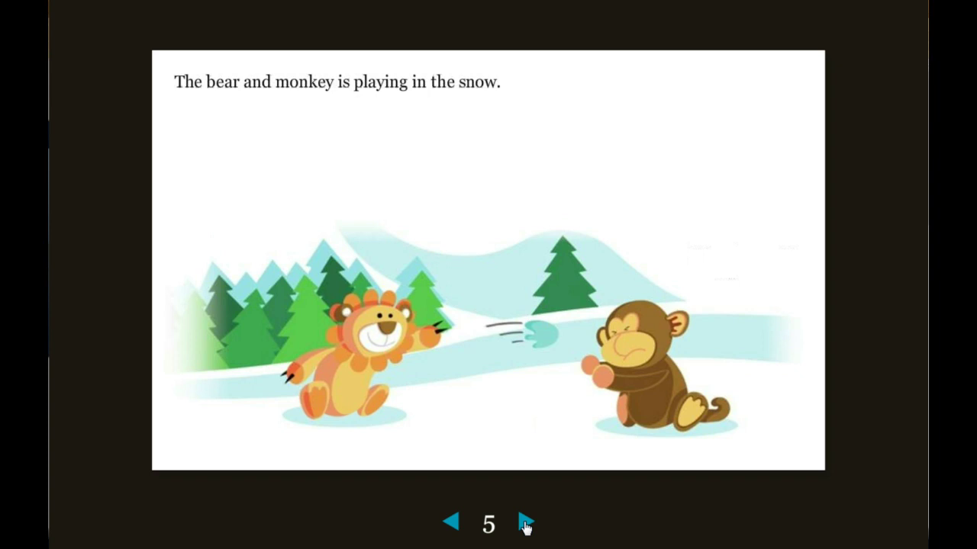
click(526, 525)
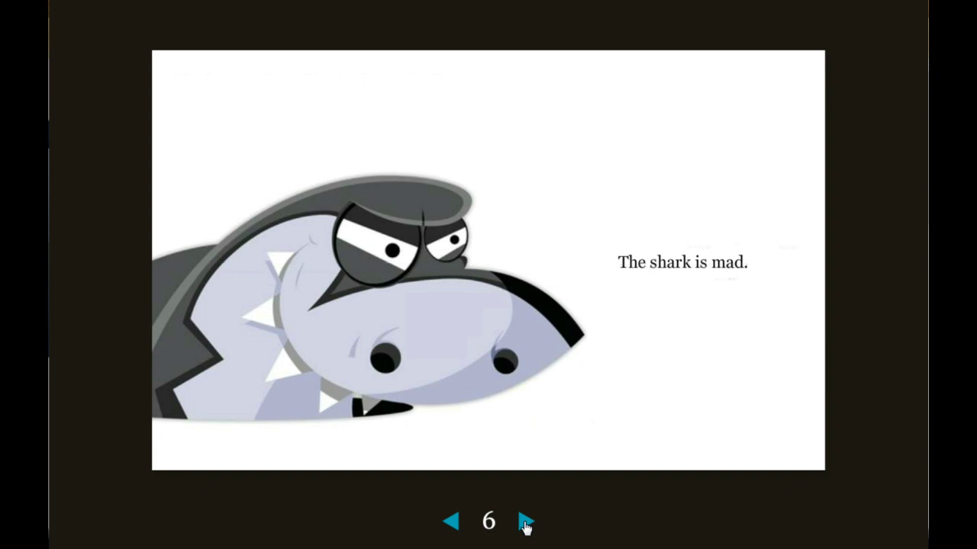
click(526, 524)
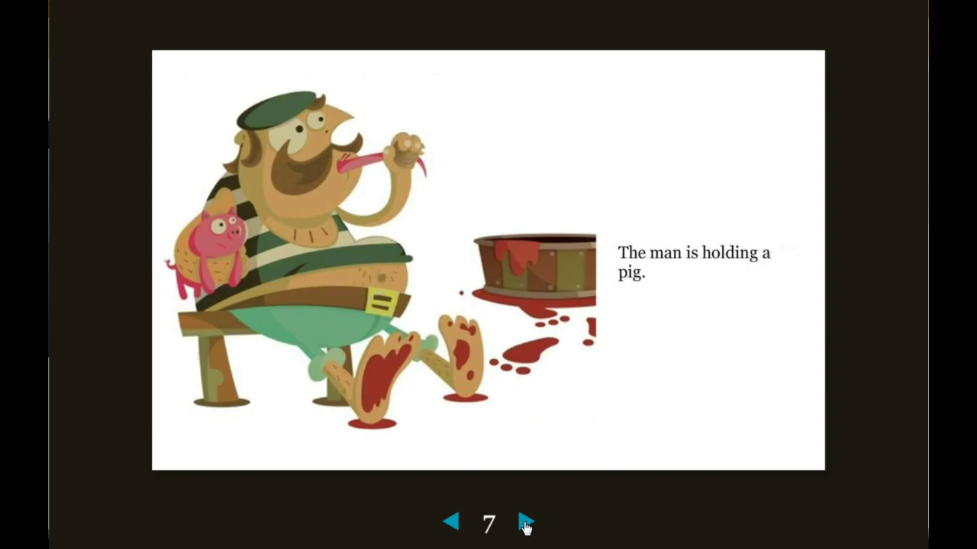
click(526, 525)
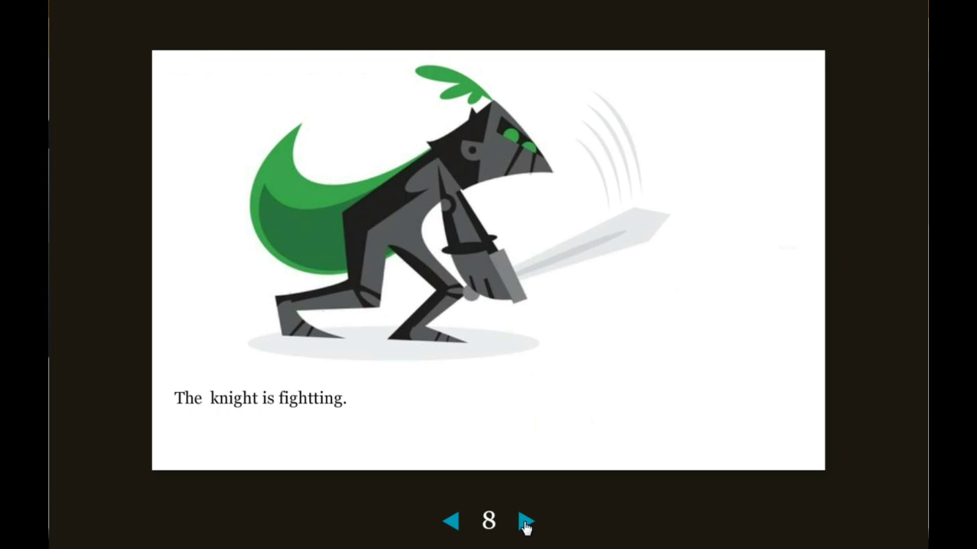
click(526, 524)
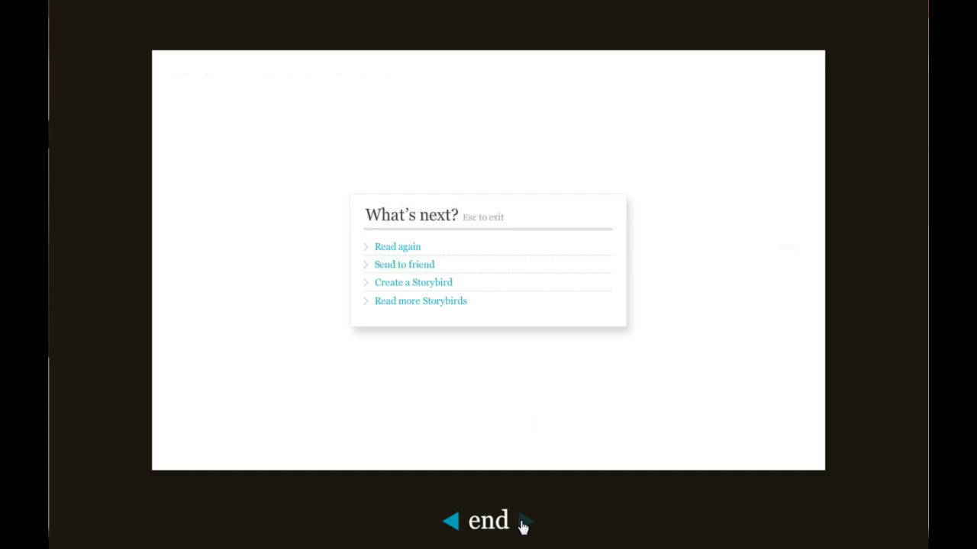
key(Escape)
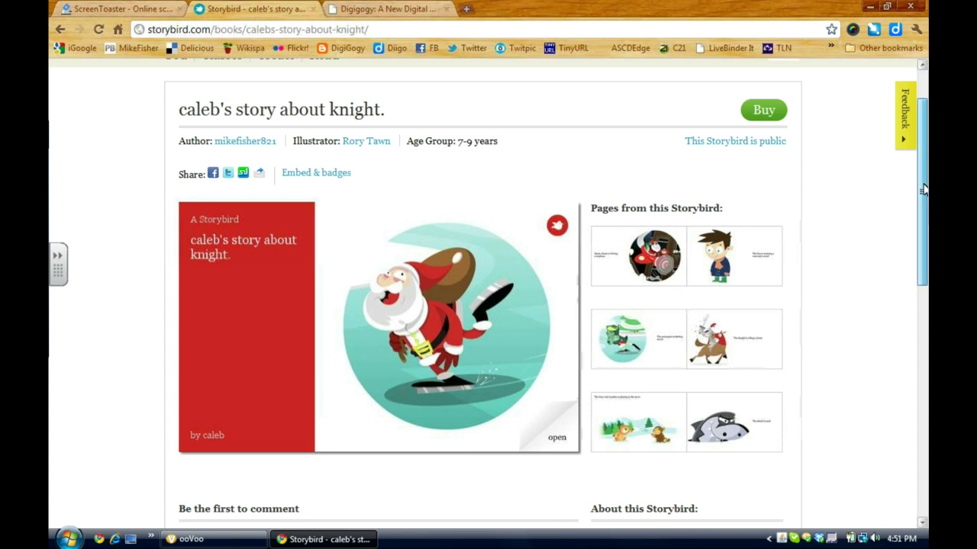
scroll(923, 189, down, 4)
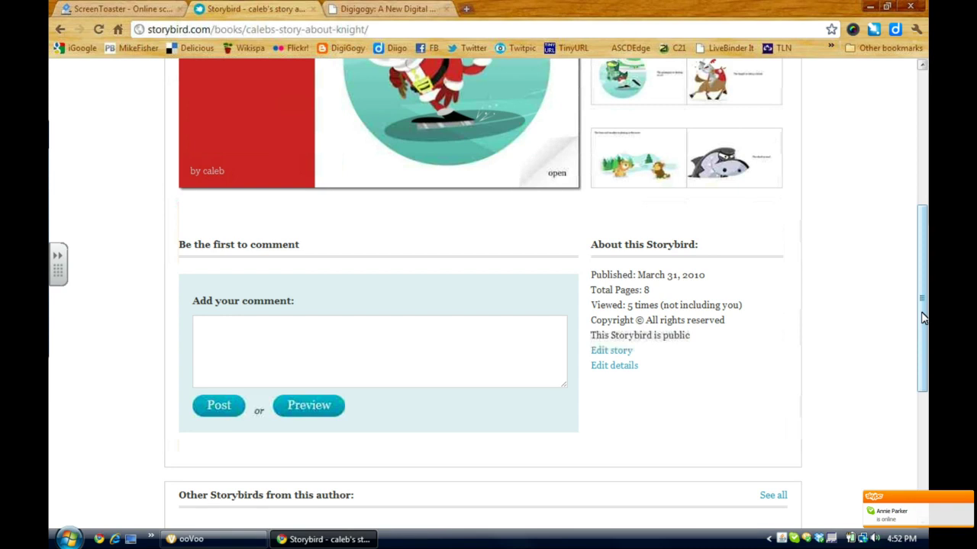
scroll(921, 305, up, 5)
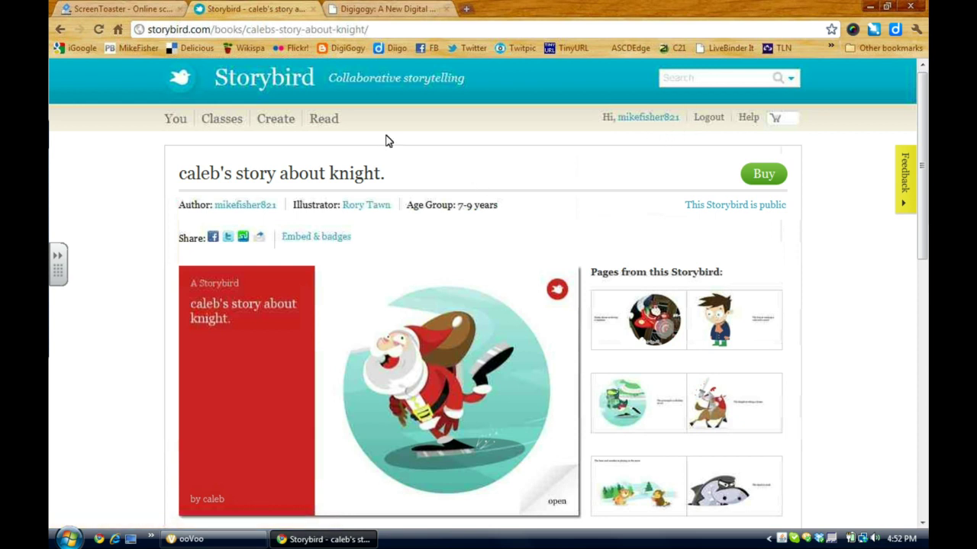
Browse the full art gallery for creating stories and start a new Storybird with the "at school" artwork
click(282, 123)
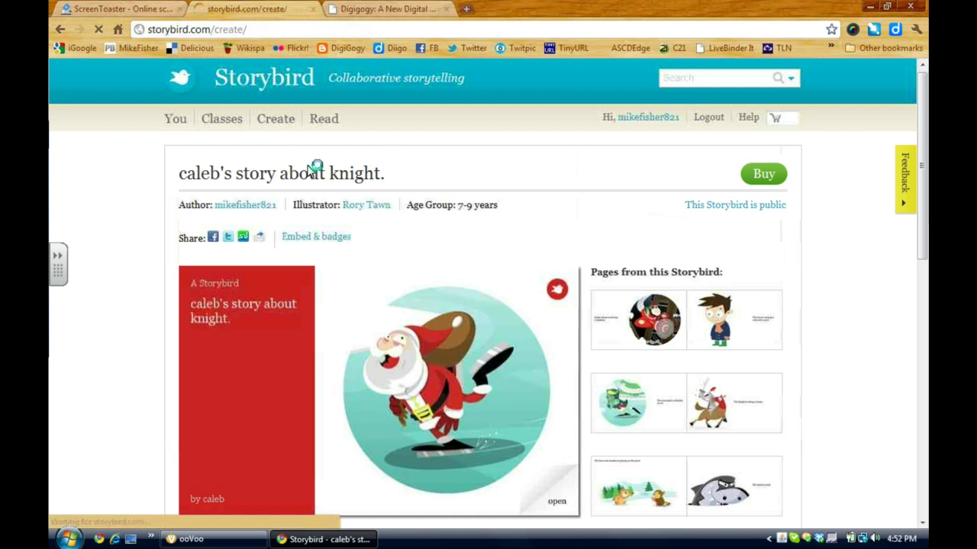
scroll(317, 223, down, 3)
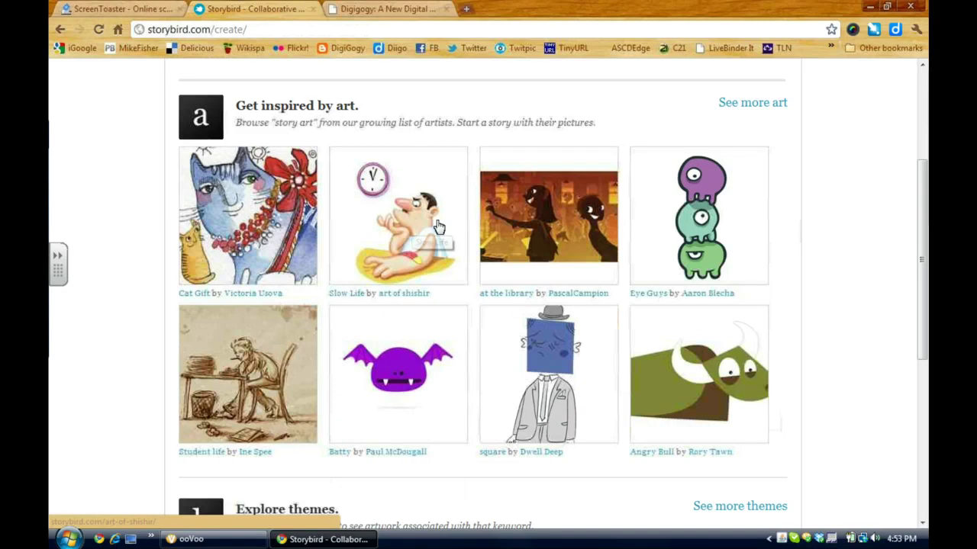
click(752, 105)
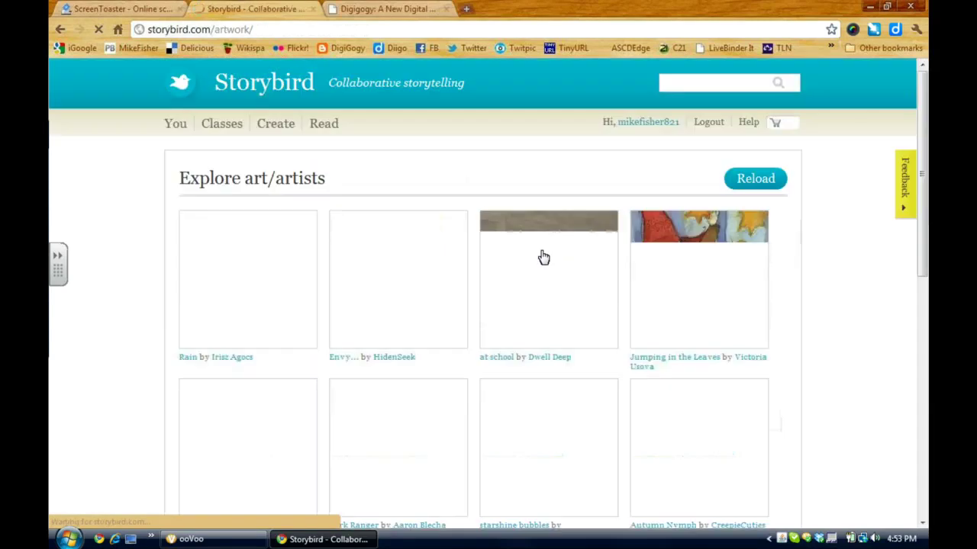
scroll(452, 253, down, 5)
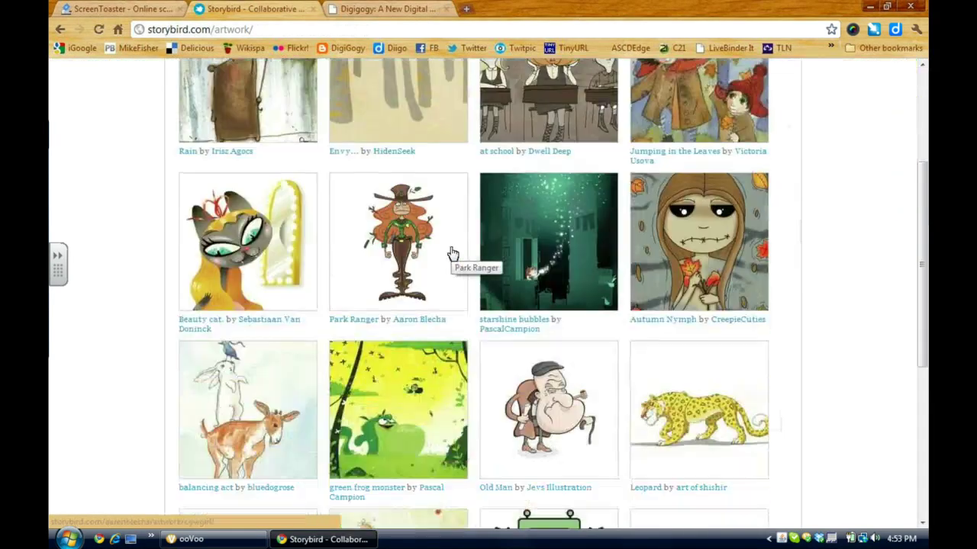
scroll(453, 252, down, 1)
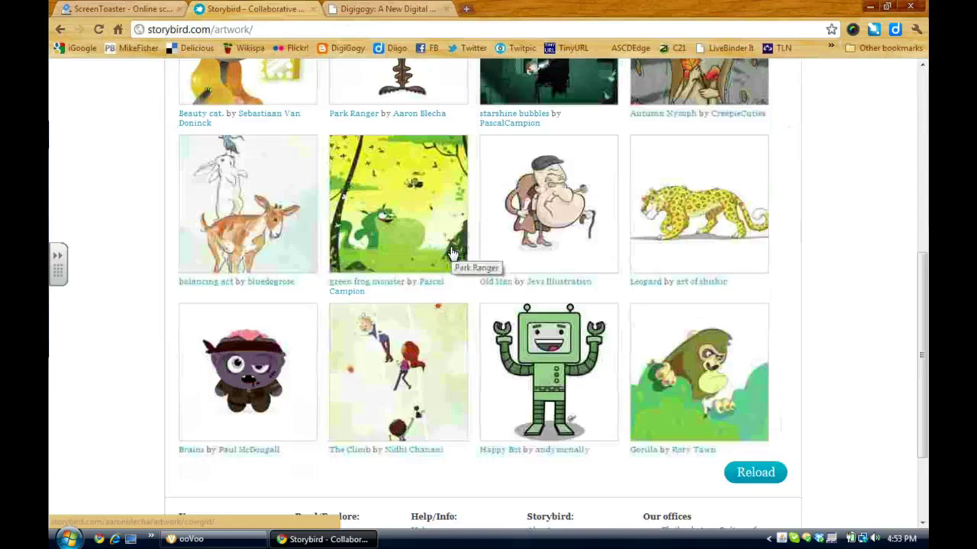
scroll(453, 252, up, 6)
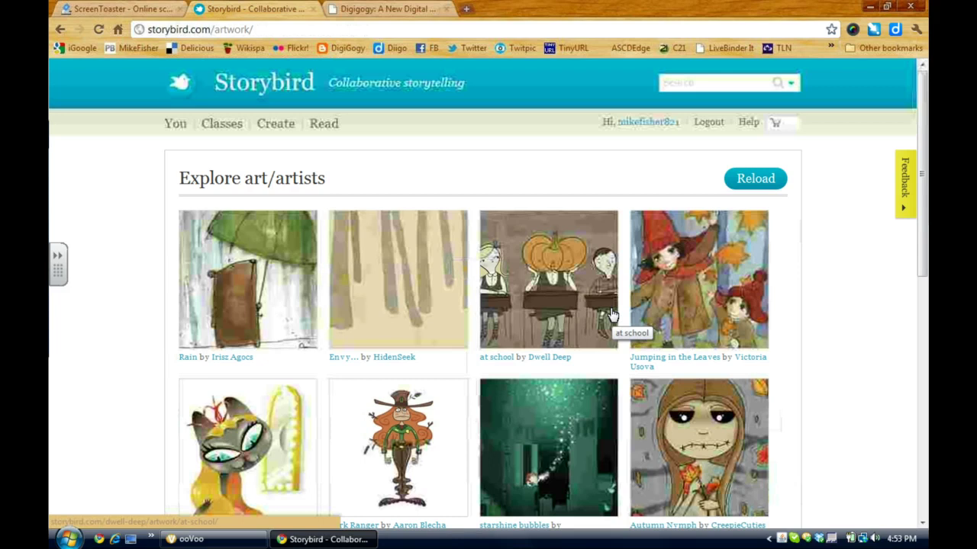
click(565, 274)
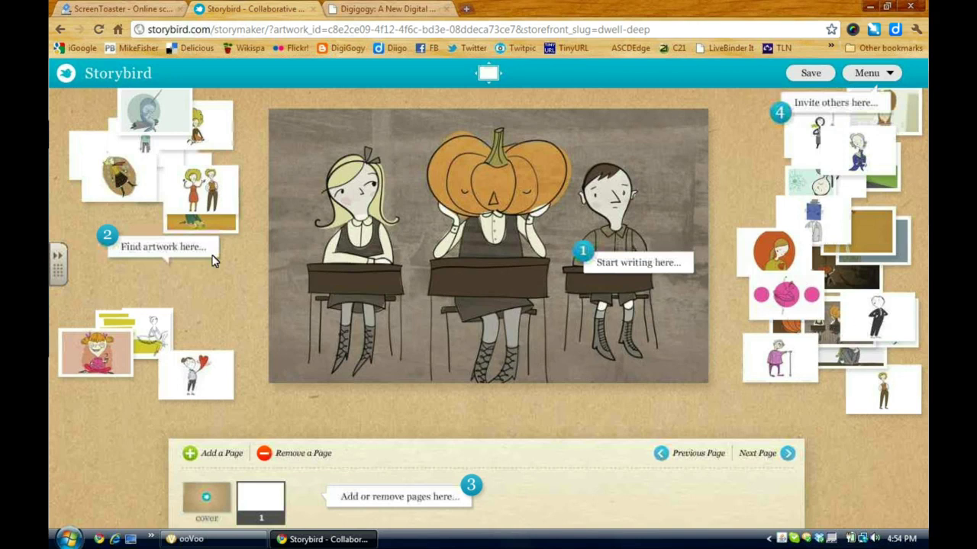
Spread out the artwork pile beside the canvas and add three blank pages to the story
click(131, 181)
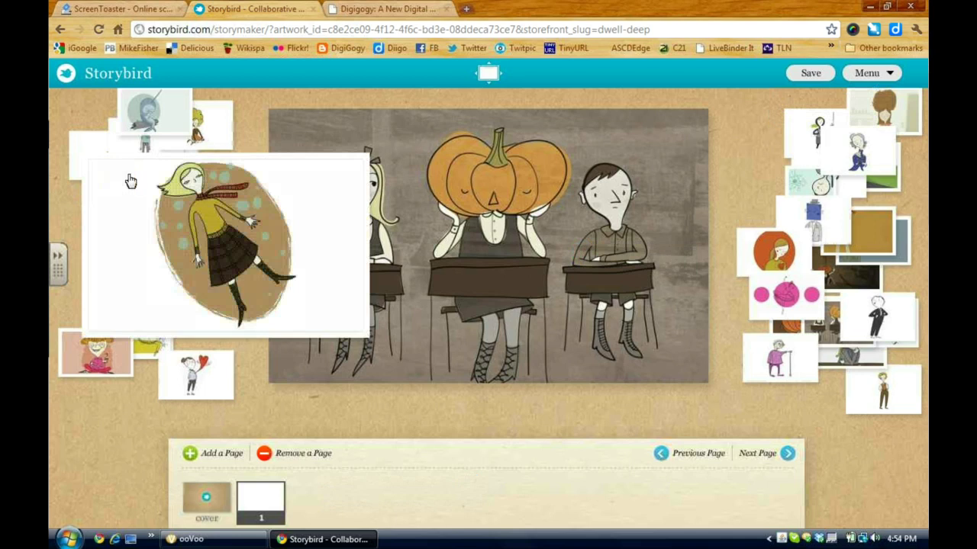
click(144, 124)
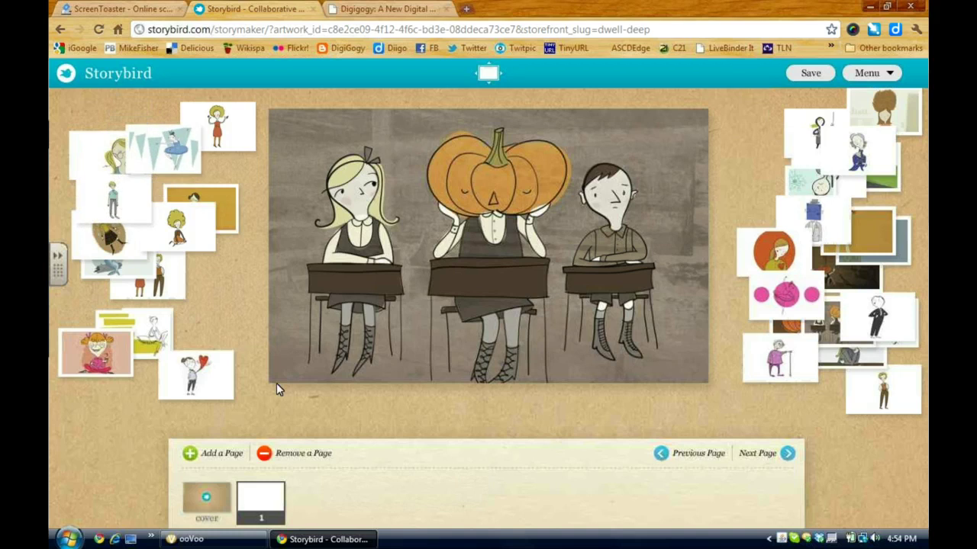
click(222, 457)
click(223, 456)
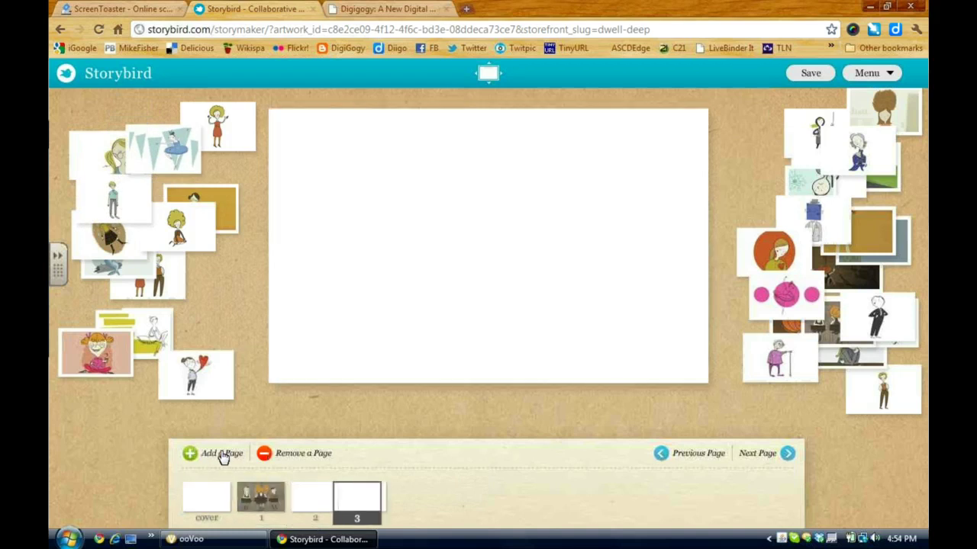
click(223, 456)
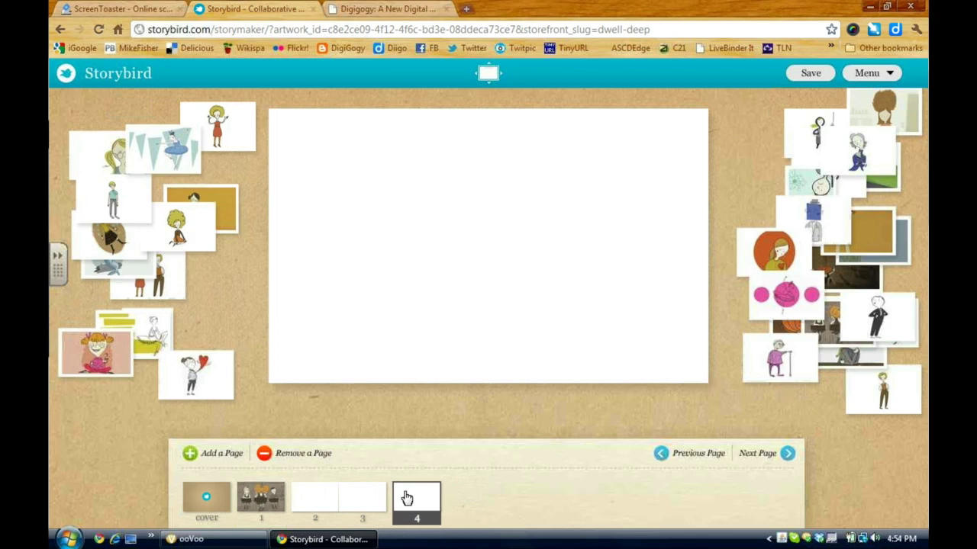
Place the artwork of the girl holding an umbrella in the rain on page 2, to the right of the blank text space
click(330, 502)
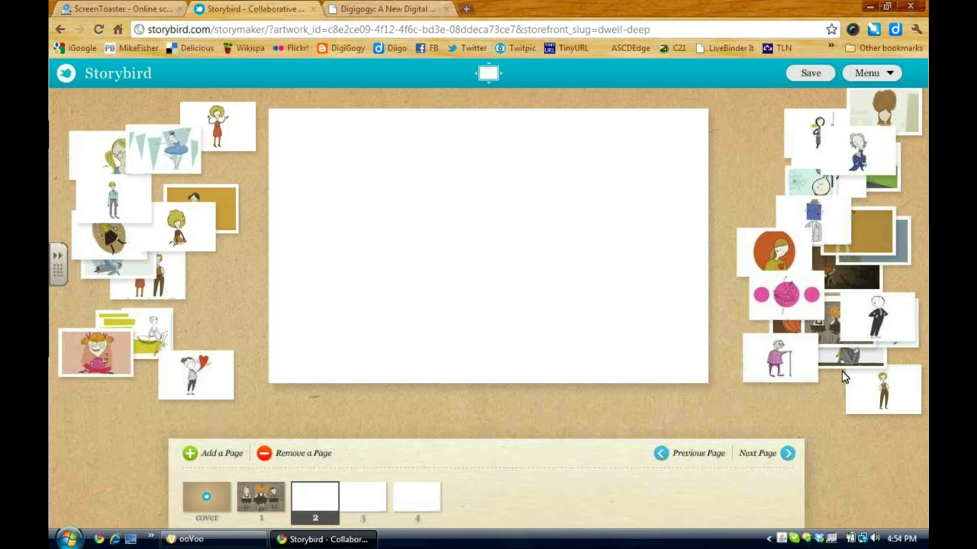
drag(865, 236, 836, 337)
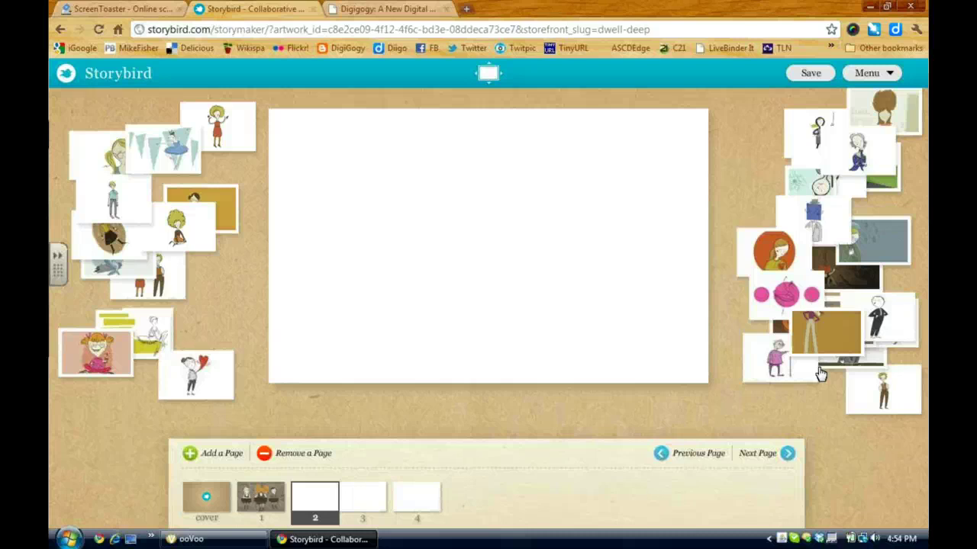
drag(877, 253, 593, 274)
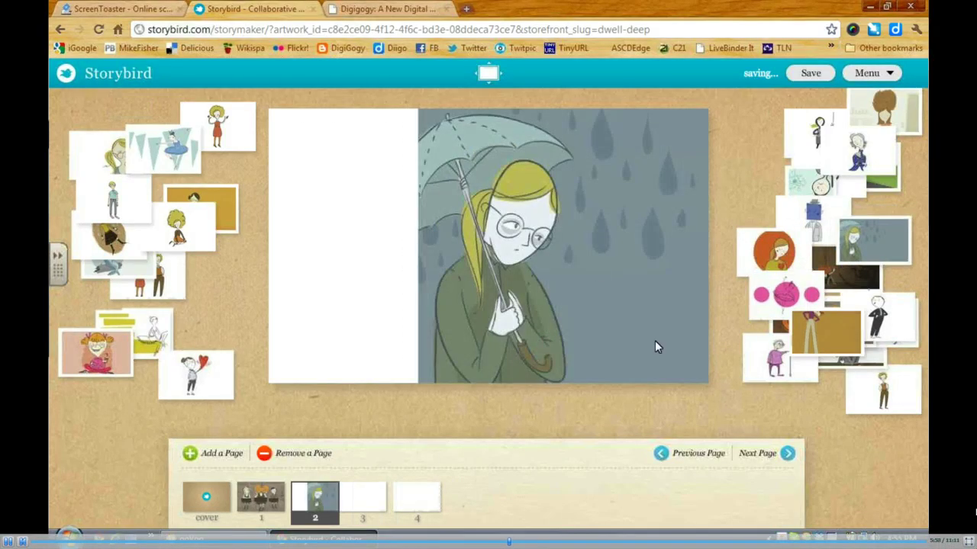
Place the grinning red-haired girl artwork above the text area on page 3 and the purple octopus left of the text area on page 4
click(361, 507)
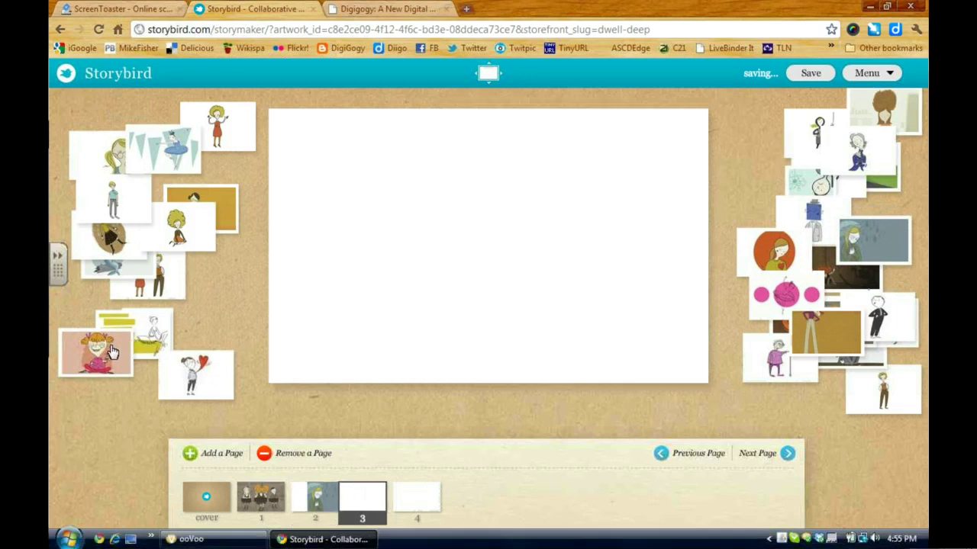
drag(113, 348, 481, 152)
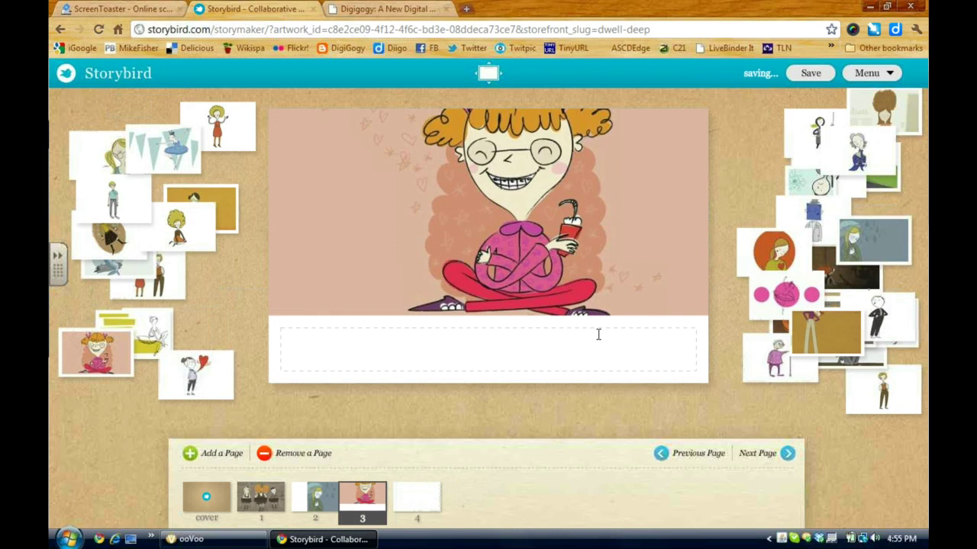
click(413, 501)
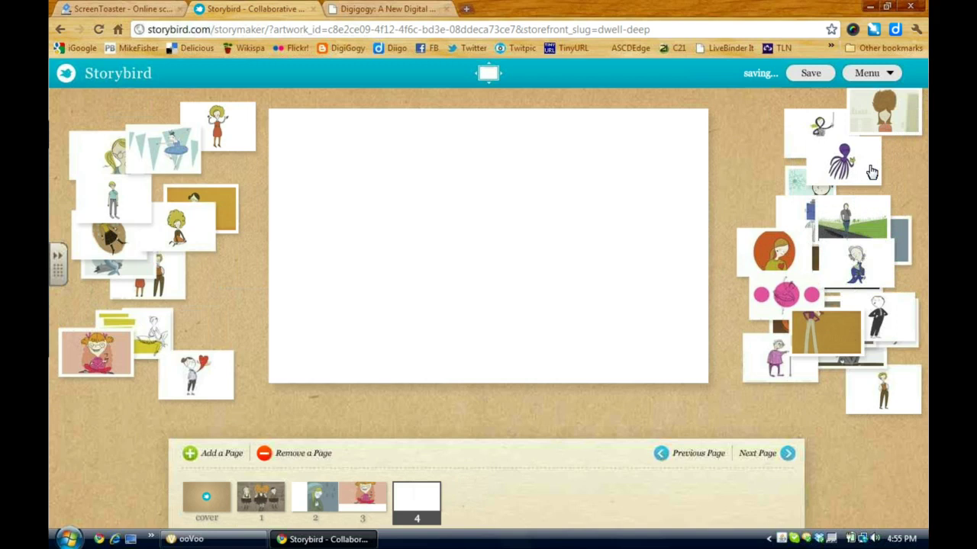
drag(865, 159, 382, 241)
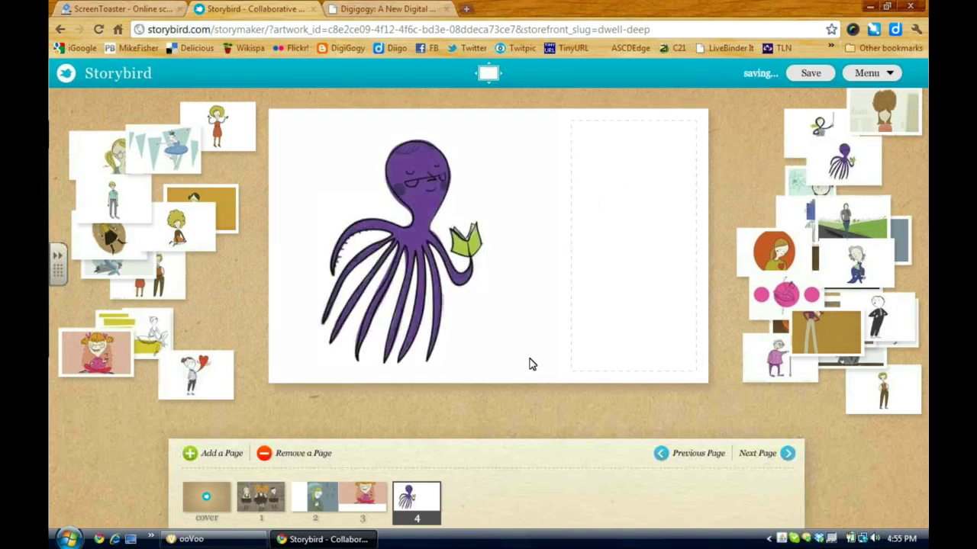
Move the school classroom picture on page 1 to the left side, opening a text area on the page's right
click(261, 500)
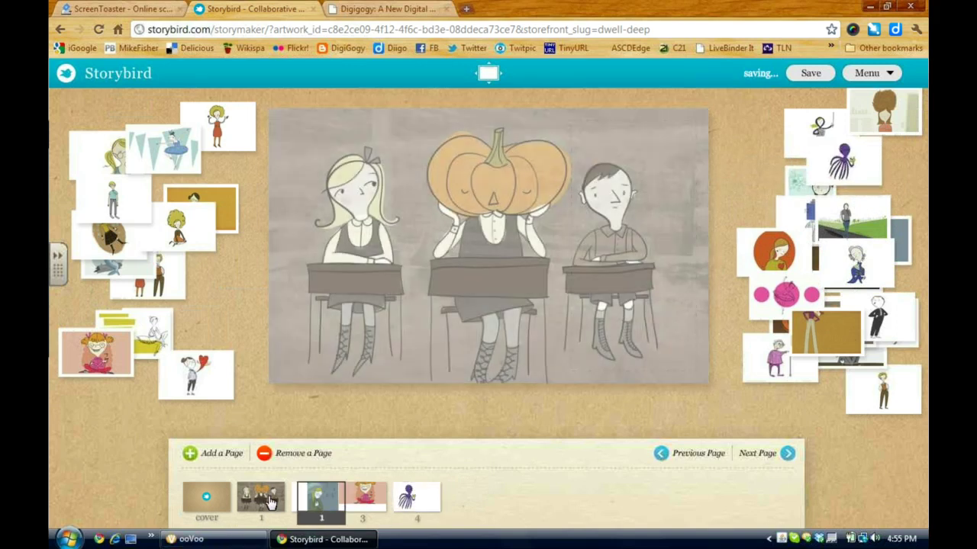
drag(563, 288, 429, 288)
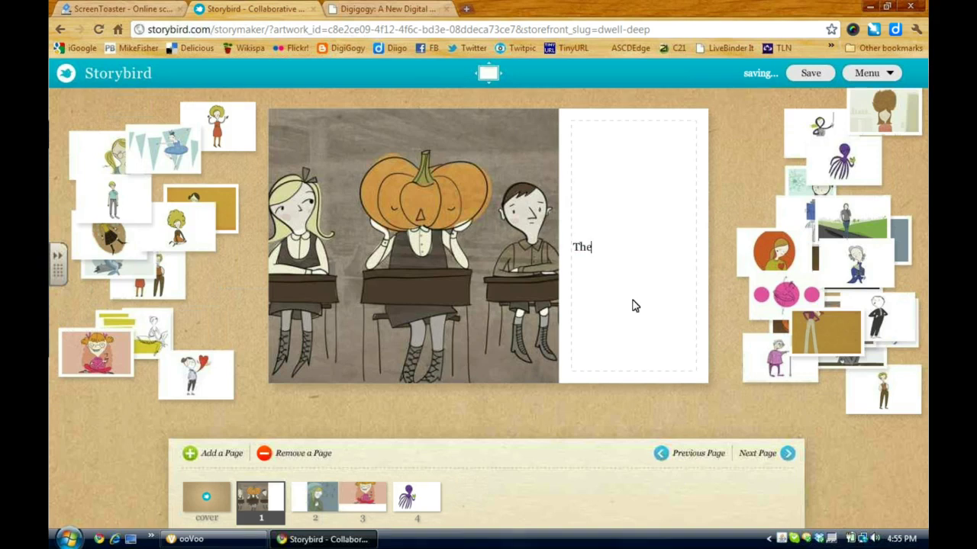
Write "The story I write goes here." on page 1 and "On each page, I type inside this box." on page 2
text(story I write goe)
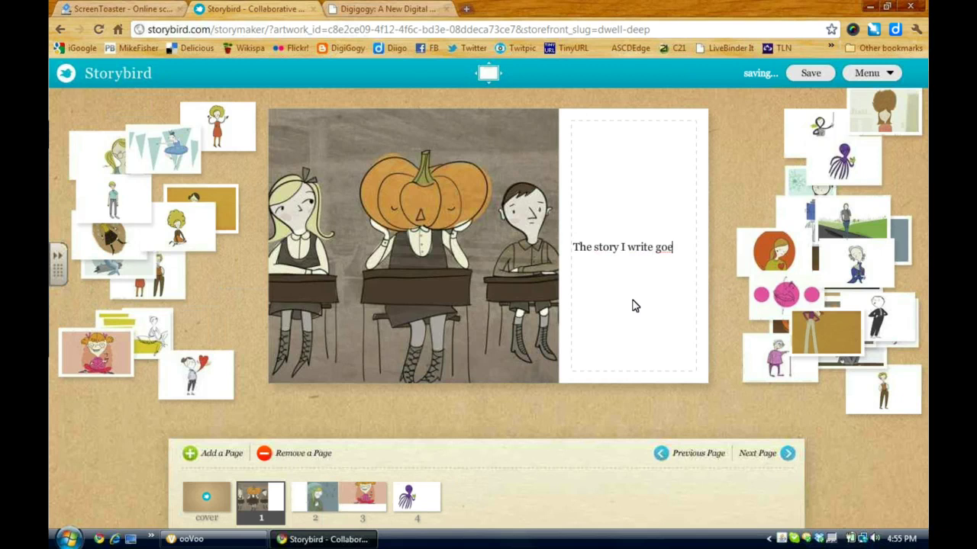
text(s here.)
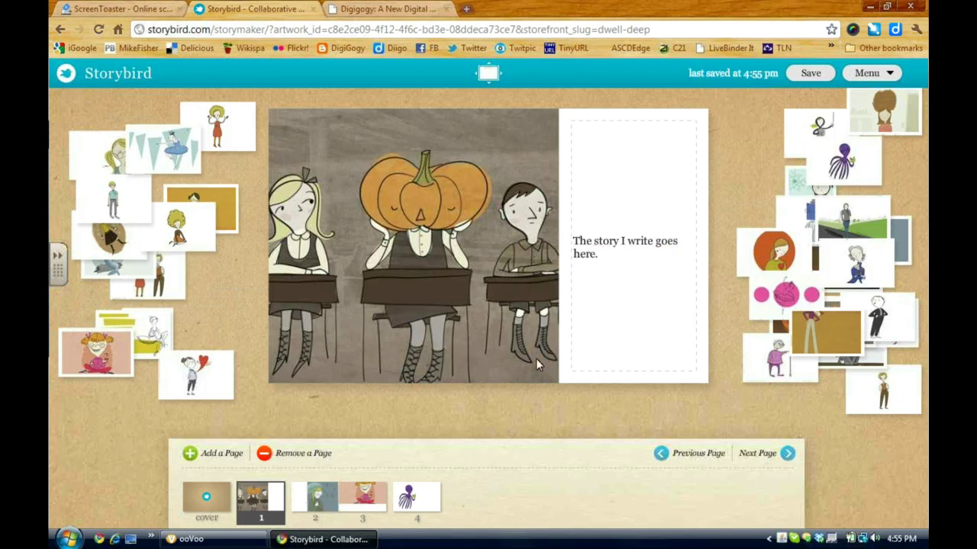
click(315, 500)
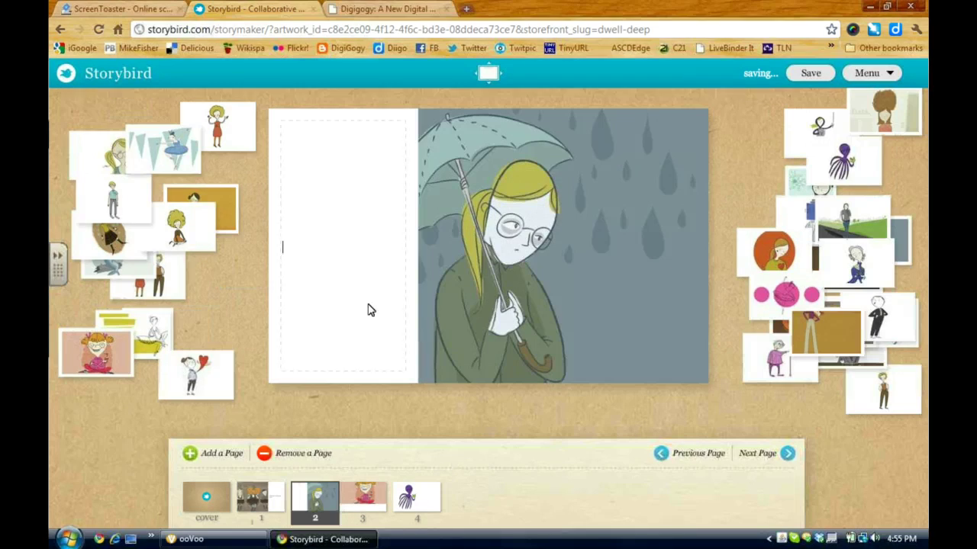
text(On each page)
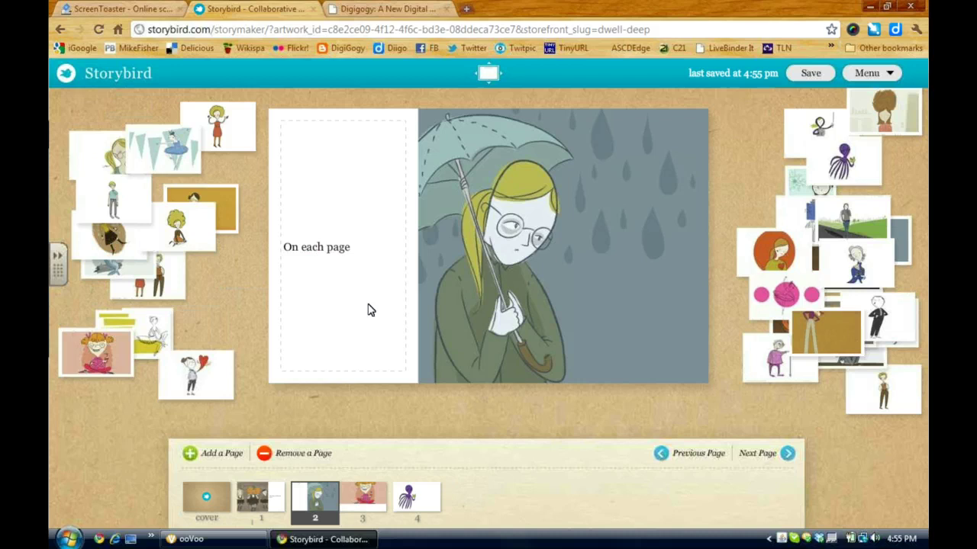
text(, I type inside this box.)
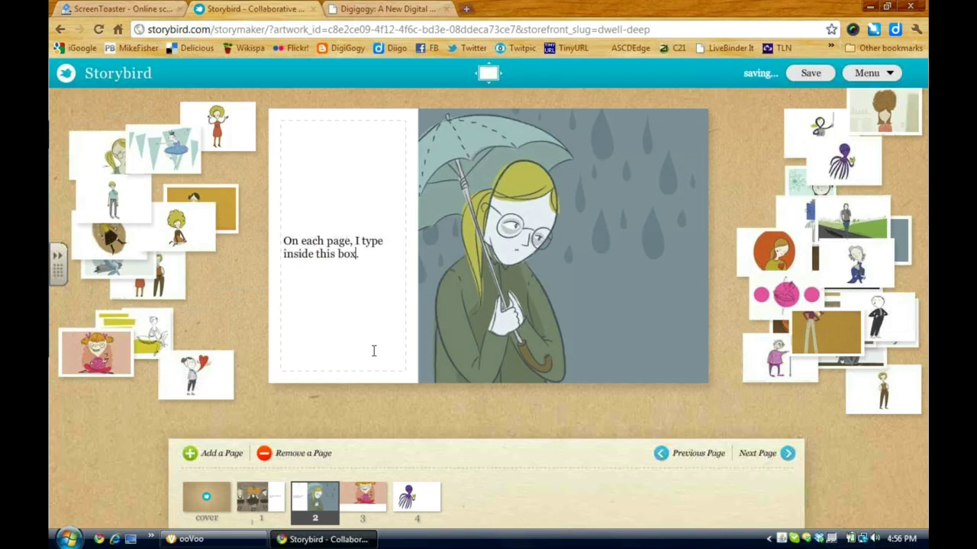
Open page 3 for text entry in the area below the red-haired girl artwork
click(357, 510)
click(399, 345)
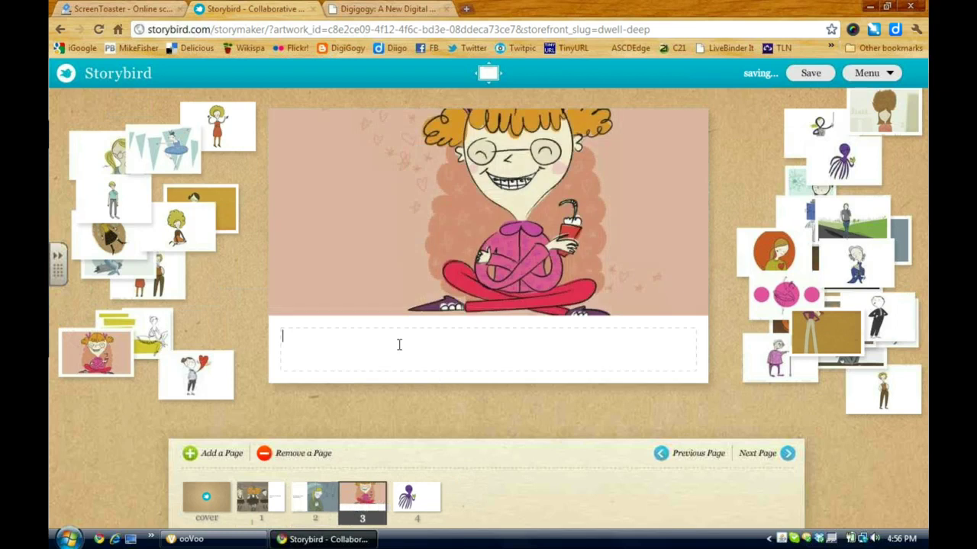
text(When I'm satis)
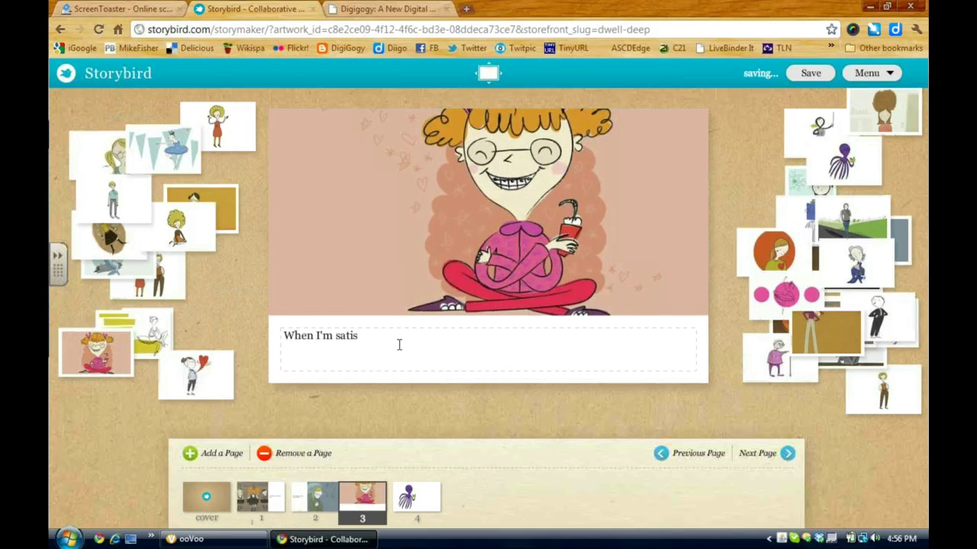
key(BackSpace)
key(BackSpace)
key(BackSpace)
key(BackSpace)
key(BackSpace)
key(BackSpace)
key(BackSpace)
key(BackSpace)
key(BackSpace)
key(BackSpace)
key(BackSpace)
key(BackSpace)
key(BackSpace)
key(BackSpace)
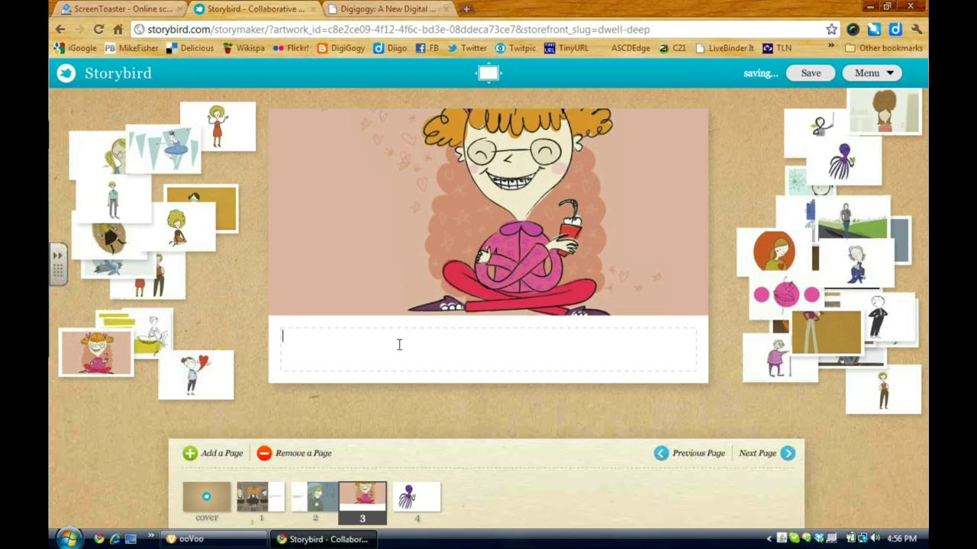
Write "I can save what I write to come back to later by pressing the save button." in page 3's text area
text(I can save )
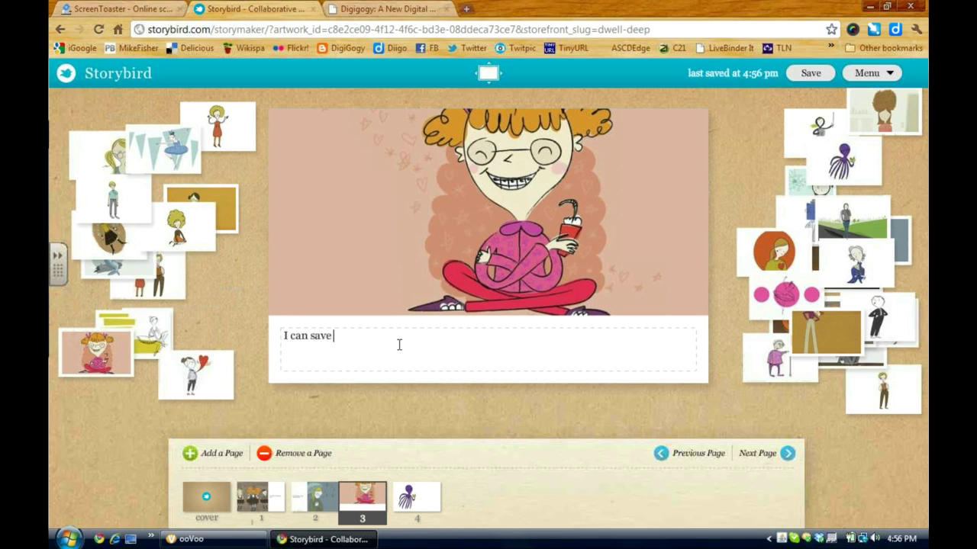
text(what I write to come back to later)
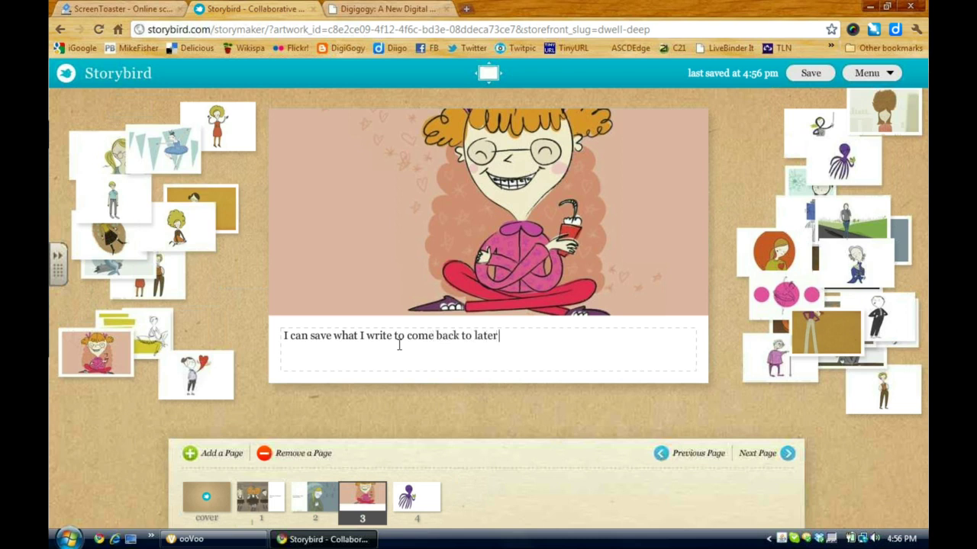
text( by pressing the save bu)
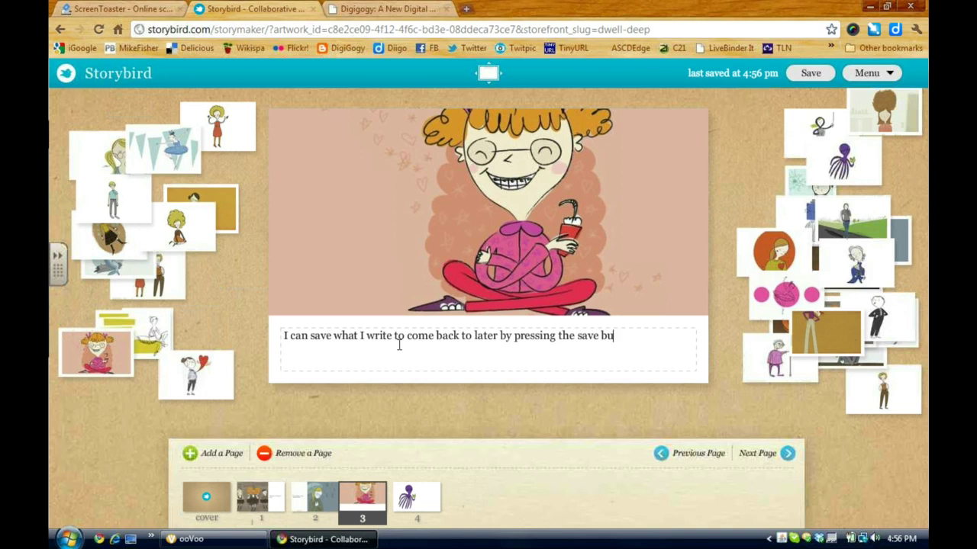
text(tton.)
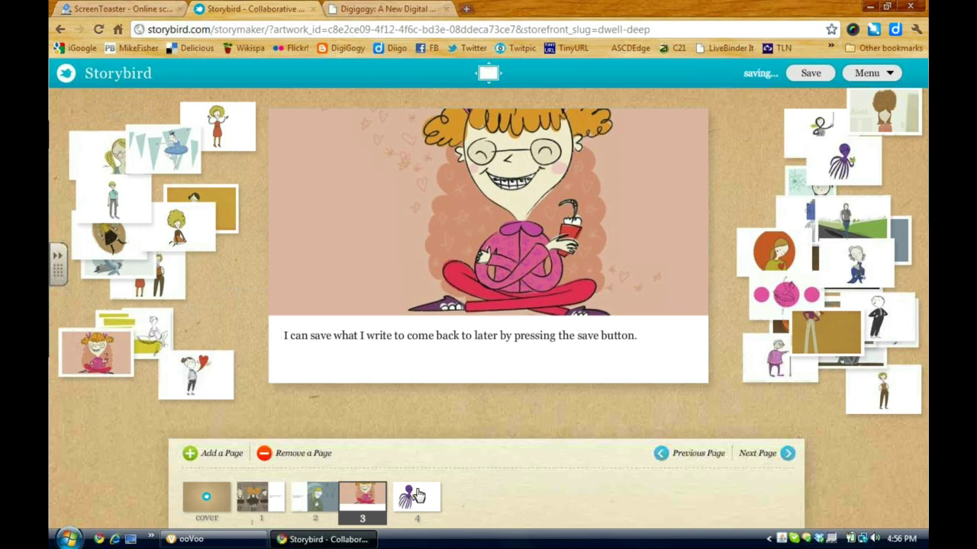
Write "And when I'm ready to publish, I click on the MENU button, and choose the publish option." on page 4 beside the octopus
click(417, 498)
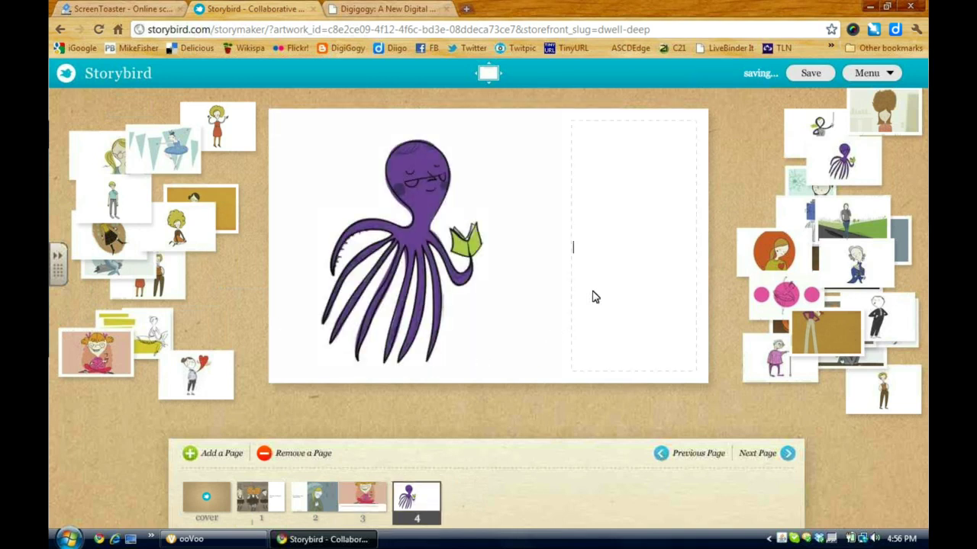
click(595, 297)
text(And when I'm ready to pu)
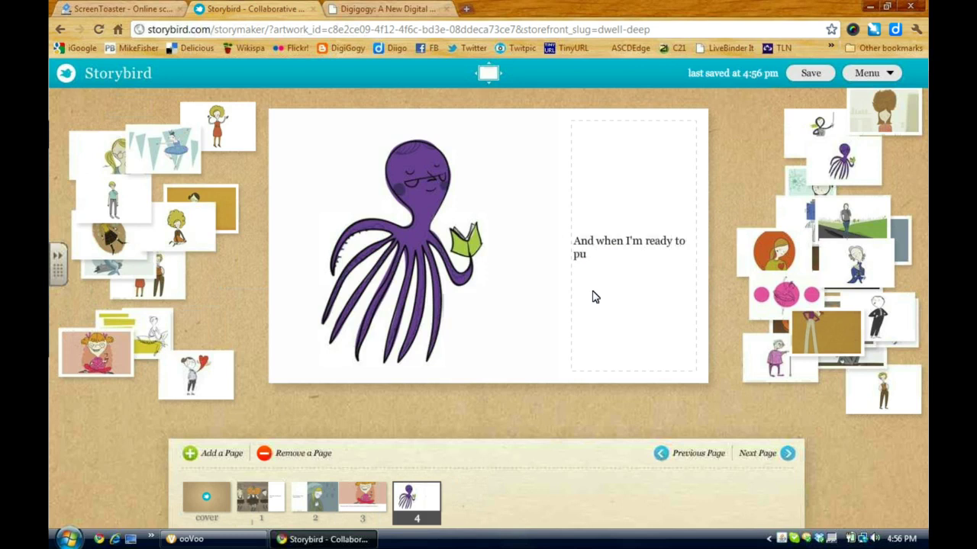
text(blish, I click on the ME)
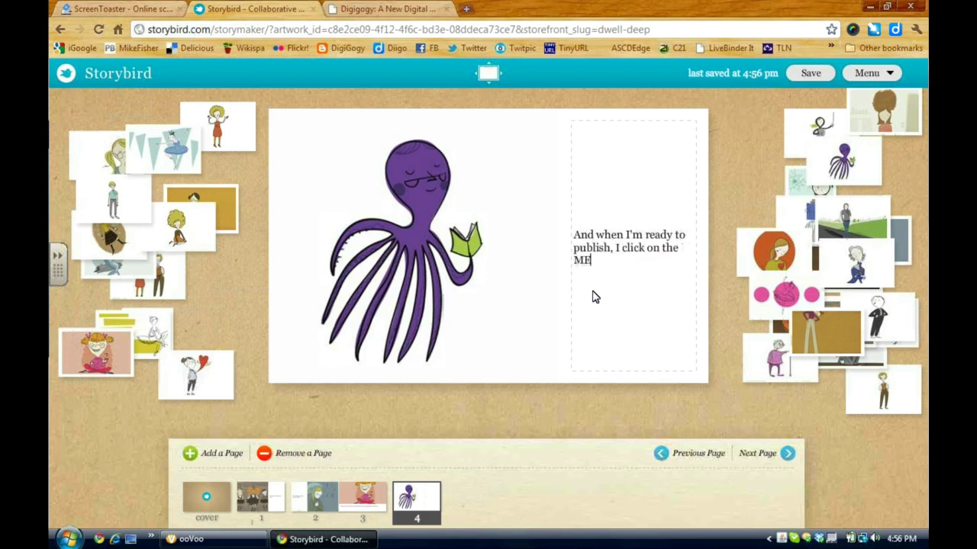
text(NU button, and choo)
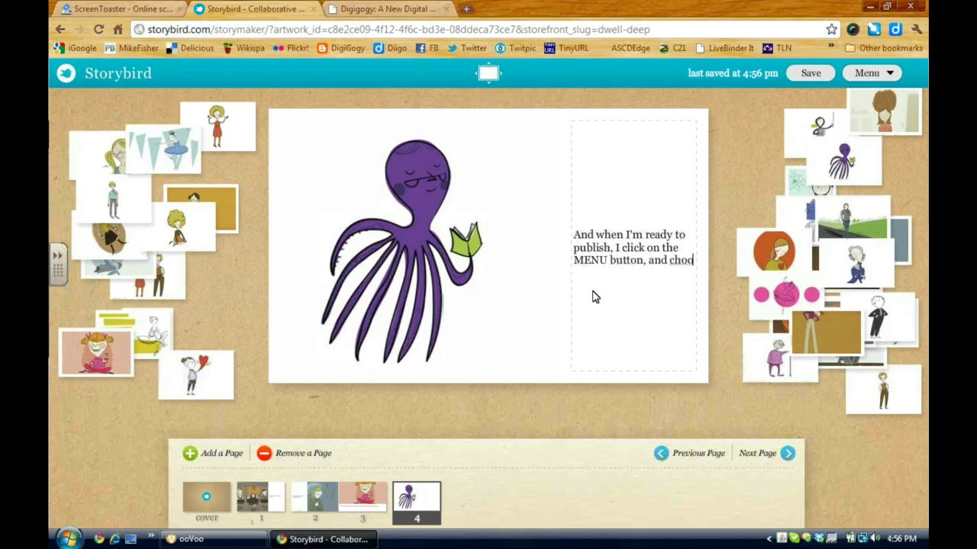
text(se the publish)
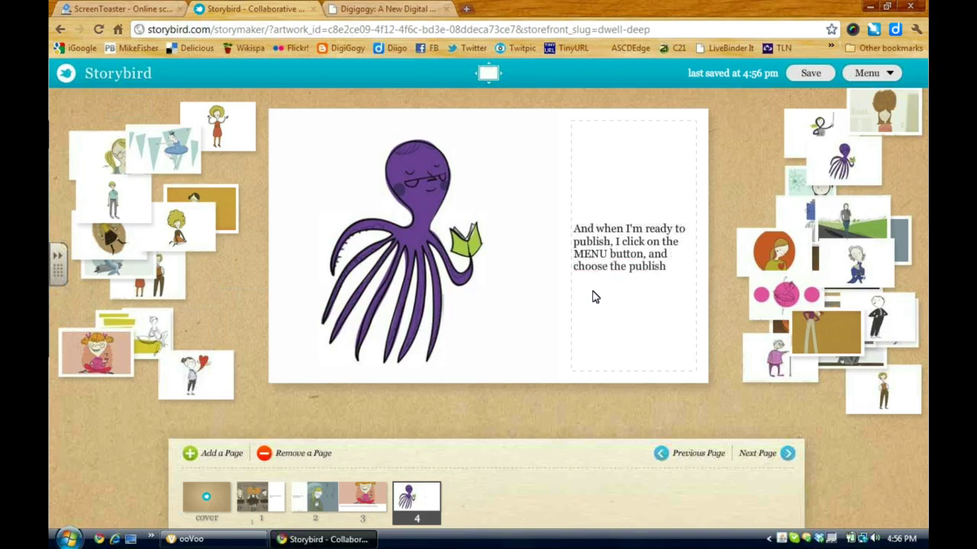
text( option.)
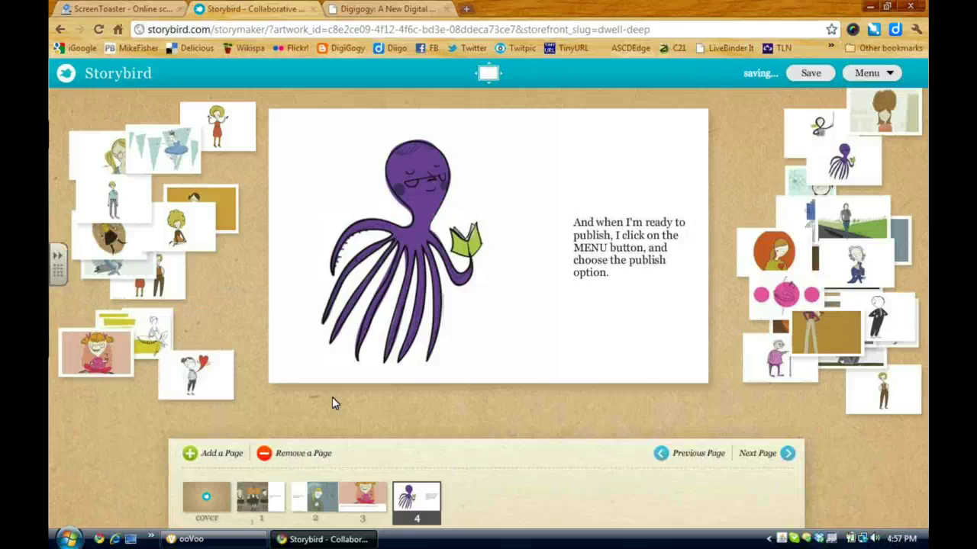
On the cover, replace the author's username with the author's first name and title the story "Storybird Tutorial"
click(207, 503)
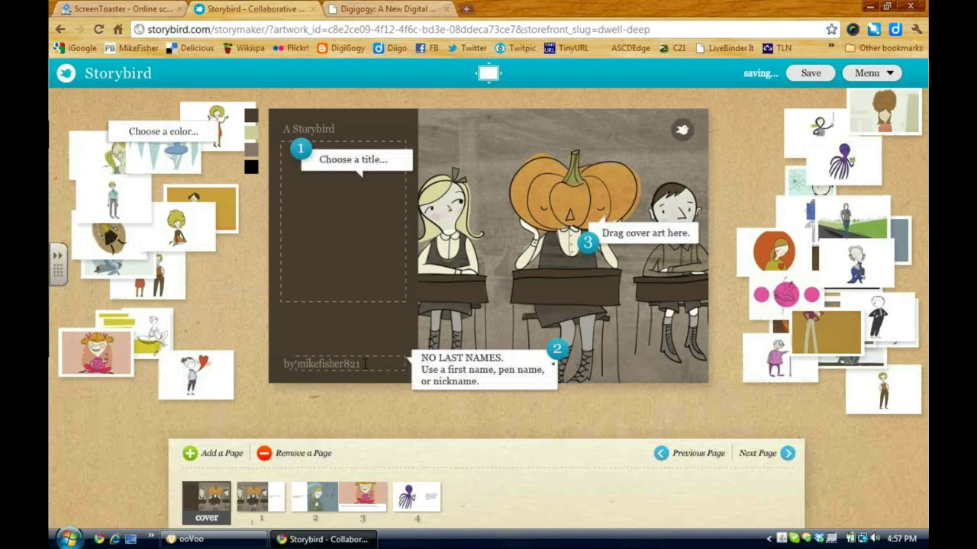
drag(362, 363, 295, 368)
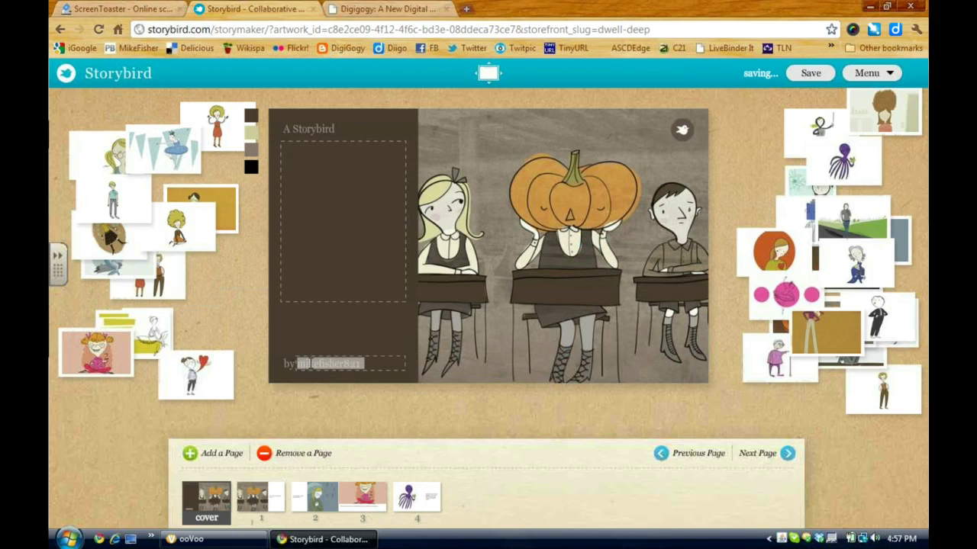
text(Mike)
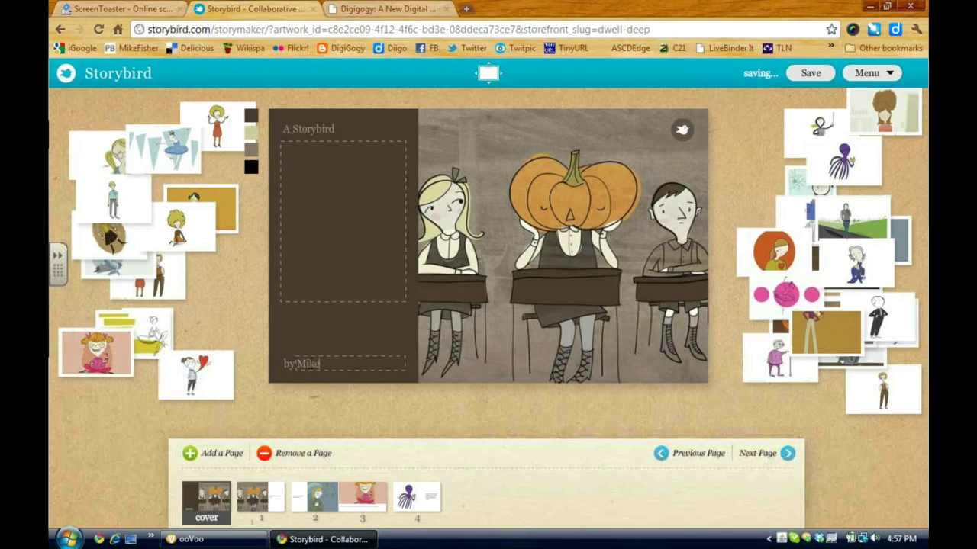
text(Storybird Tu)
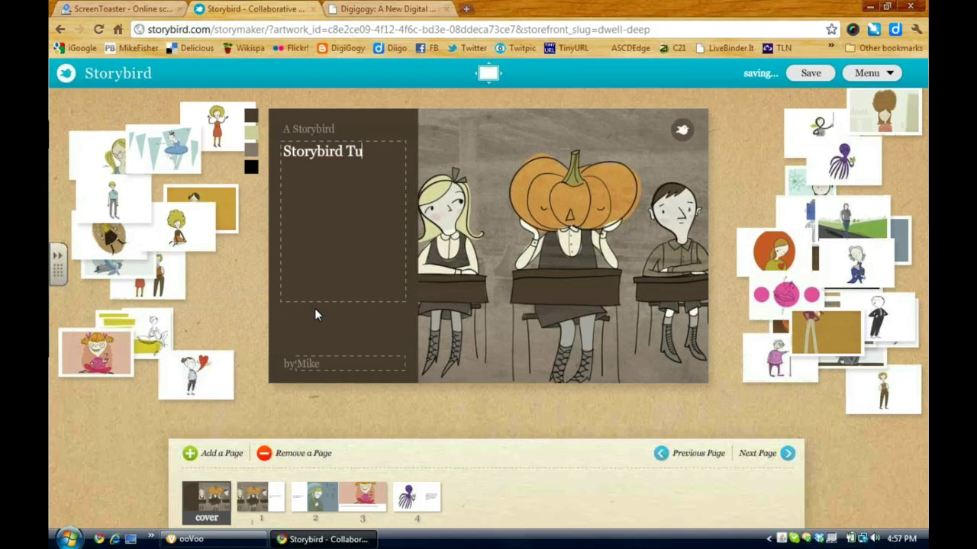
text(torial)
Start publishing the story and enter the summary "An overview of using Storybird."
click(885, 77)
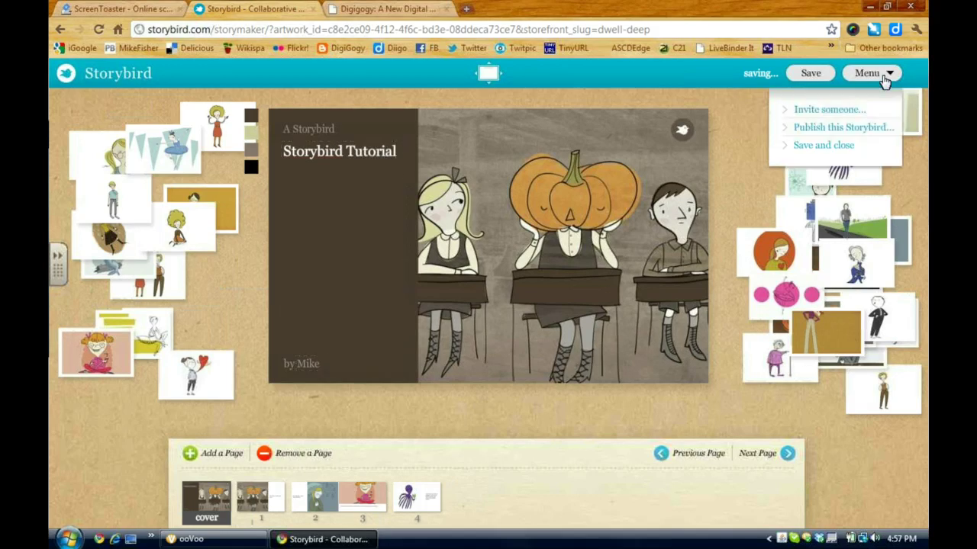
click(846, 130)
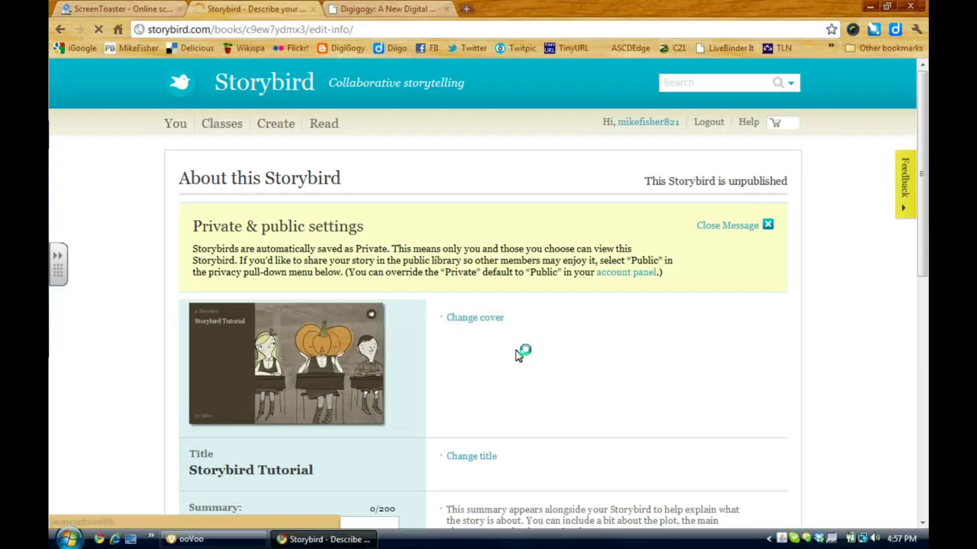
scroll(411, 318, down, 3)
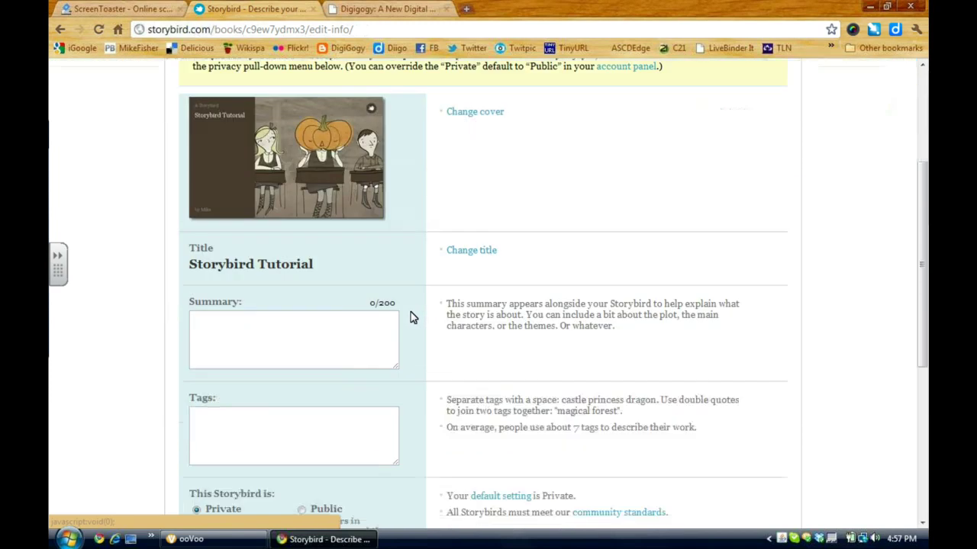
scroll(410, 317, down, 2)
click(347, 214)
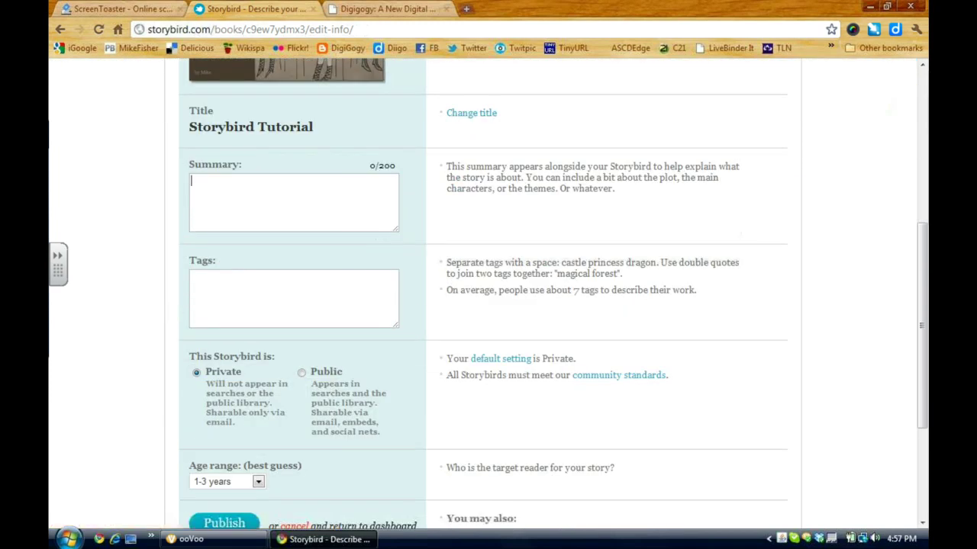
text(An overview of using)
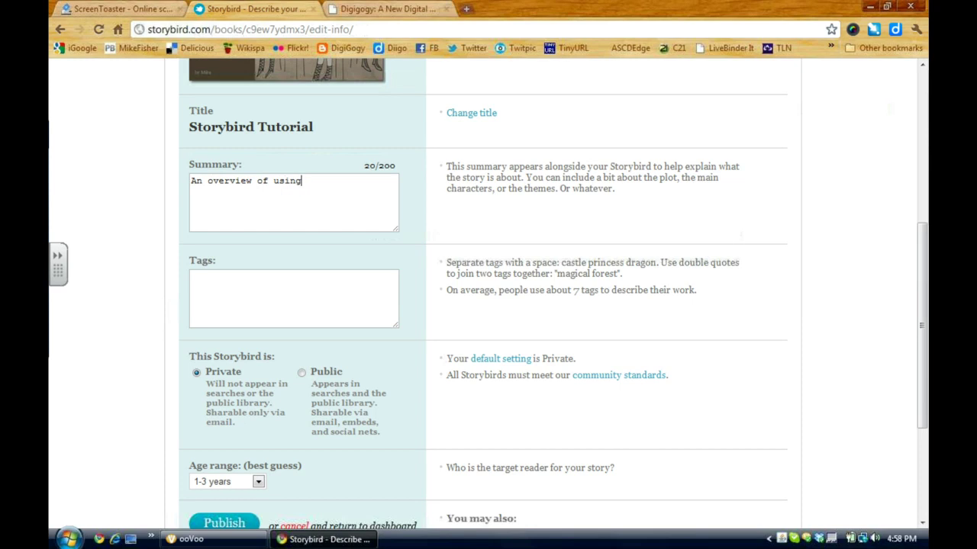
text( storybird.)
Enter "tutorial, storybird" as the story's tags
click(360, 293)
text(tutorial sto)
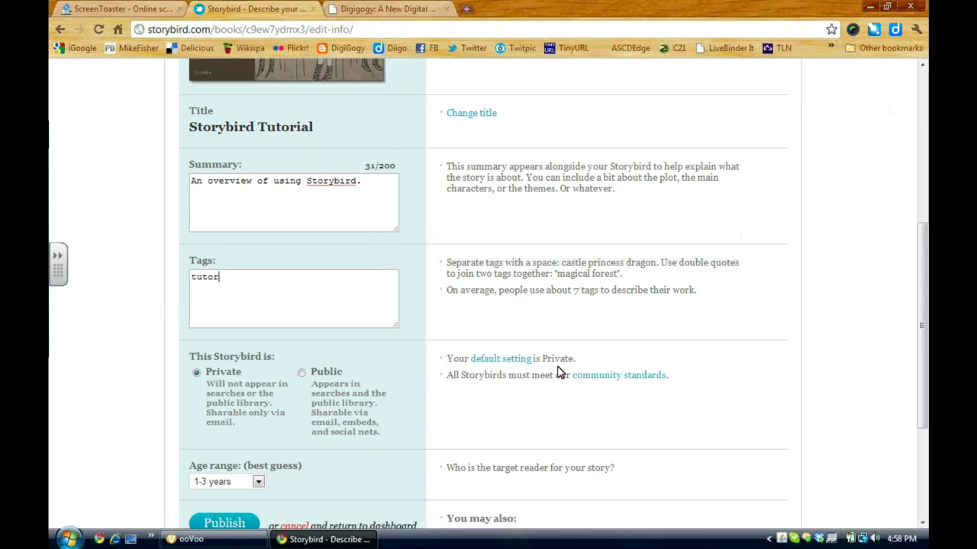
key(BackSpace)
key(BackSpace)
key(BackSpace)
key(BackSpace)
text(, storybird)
Set the target age range to 10-12 years and publish the story
scroll(390, 385, down, 2)
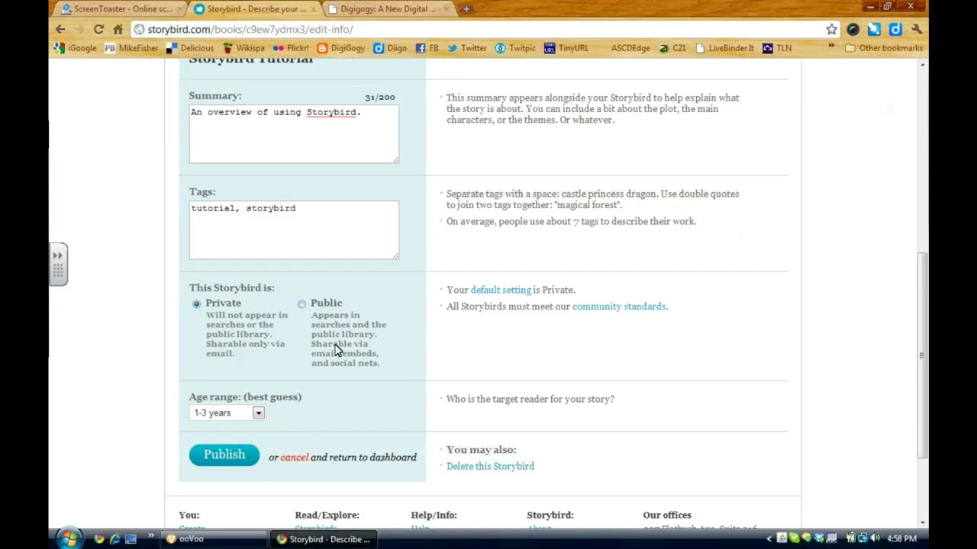
click(259, 414)
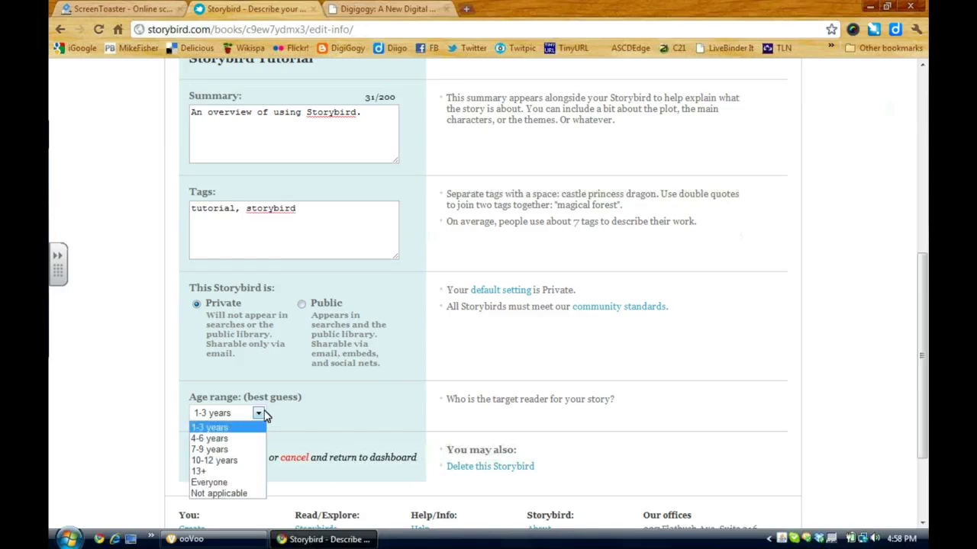
click(230, 461)
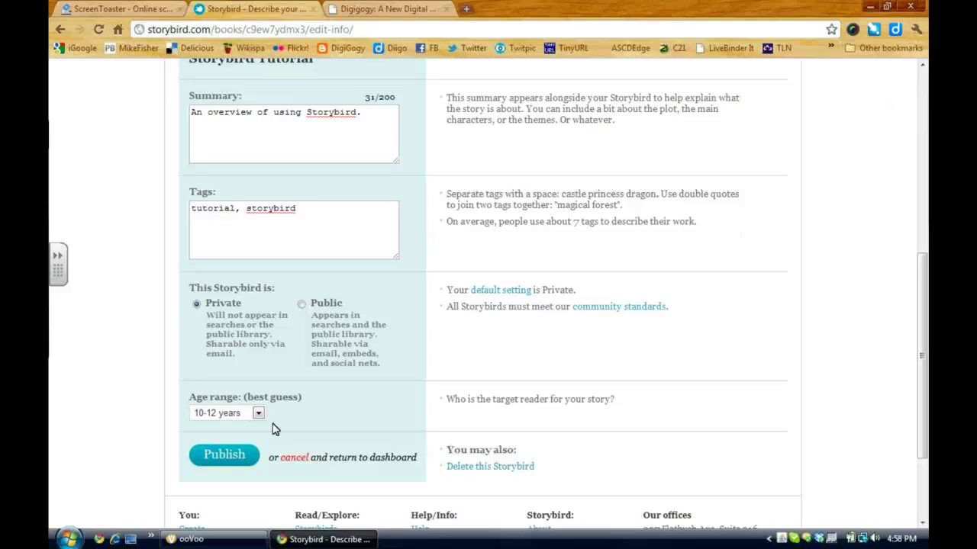
click(220, 459)
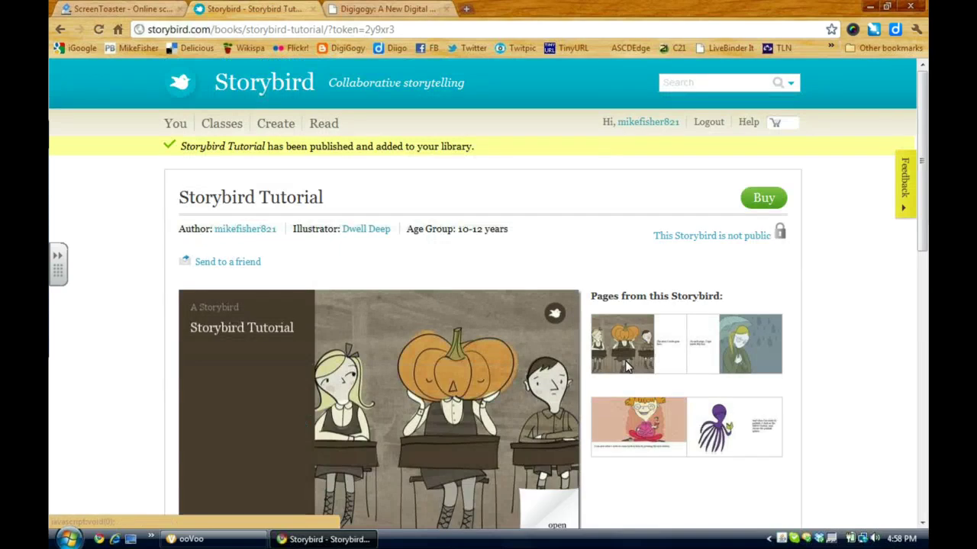
View the published story's page and find the story among the published Storybirds on the account's activity page
drag(919, 214, 312, 135)
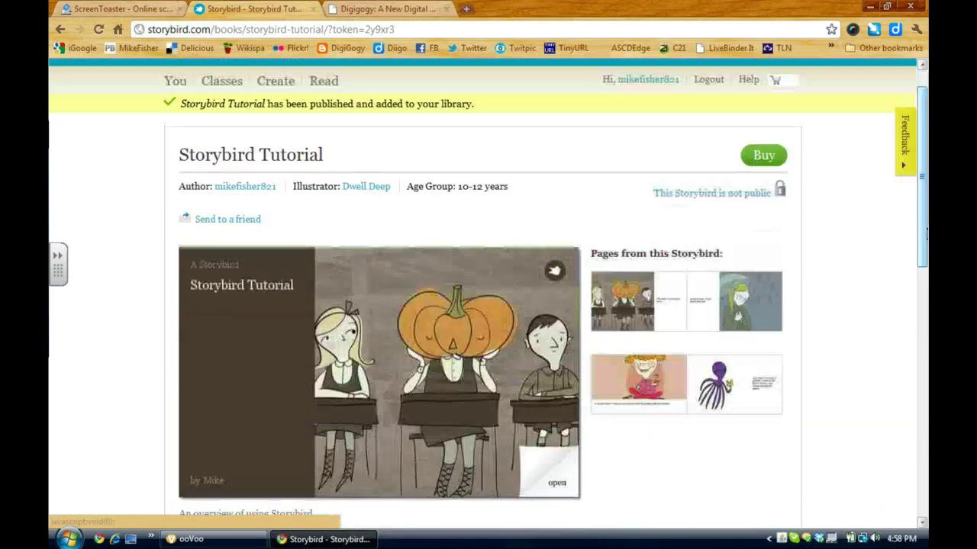
click(174, 83)
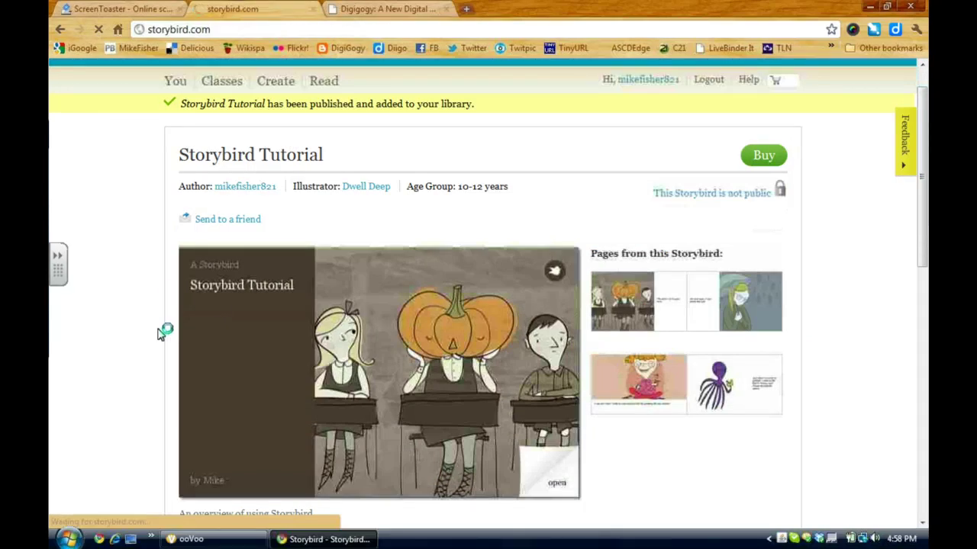
scroll(158, 333, down, 4)
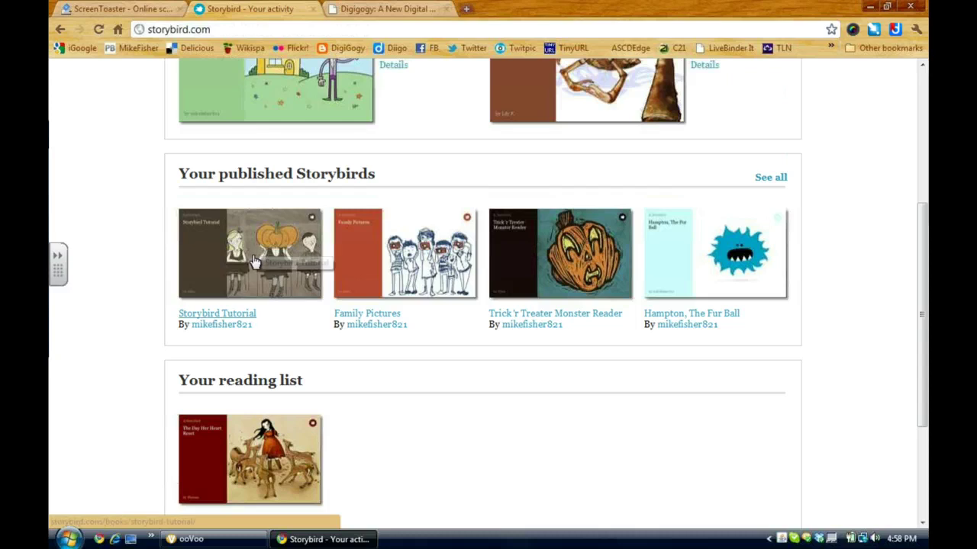
Open the class dashboard and look over its getting-started tasks, assignments and student list
scroll(313, 360, up, 4)
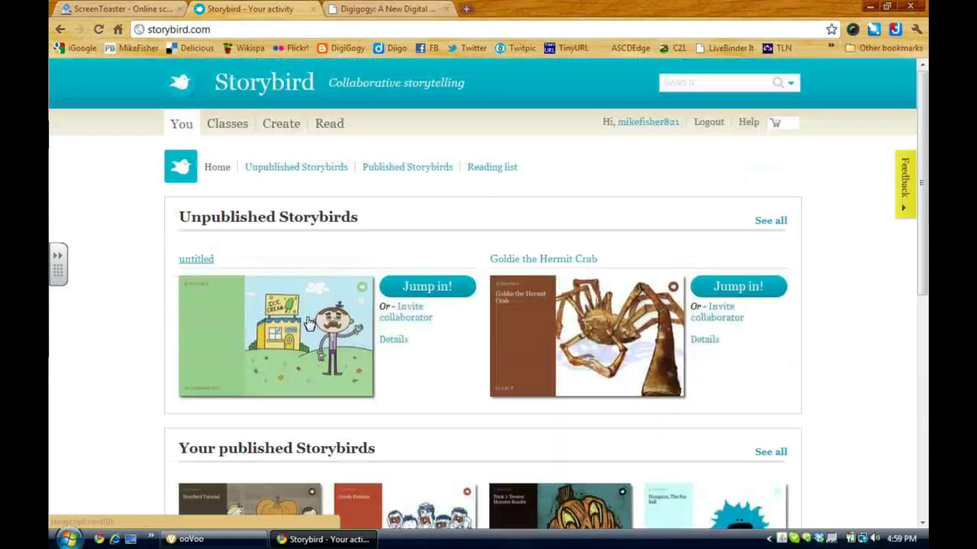
click(230, 125)
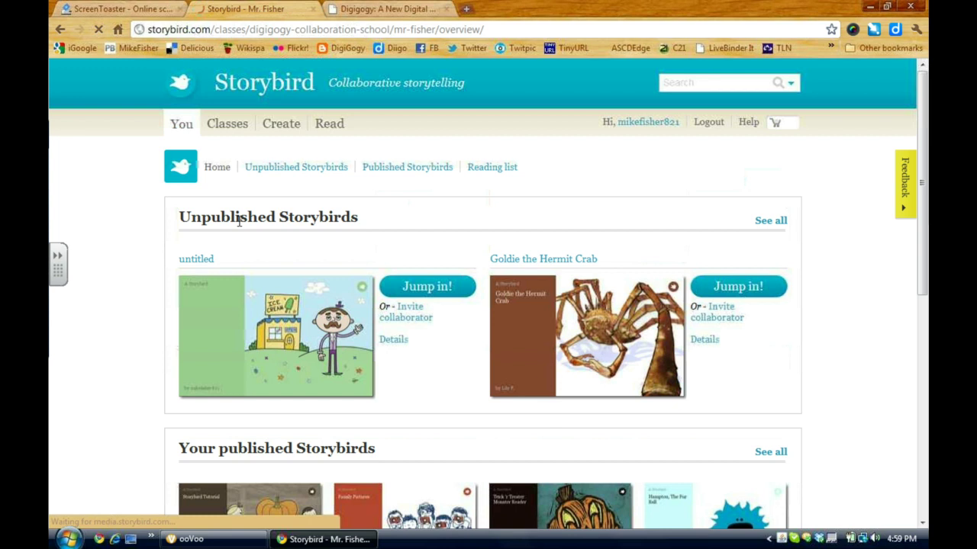
scroll(401, 228, down, 5)
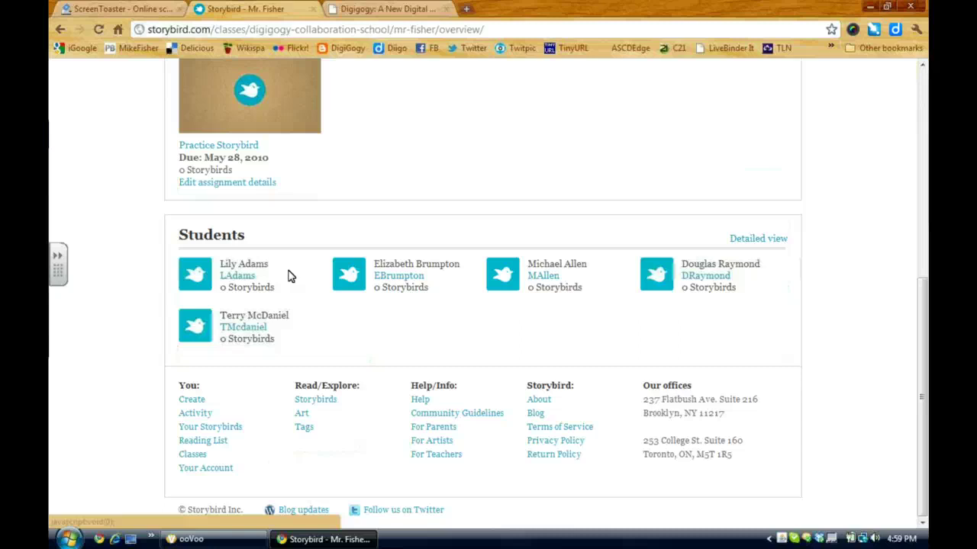
scroll(288, 277, up, 5)
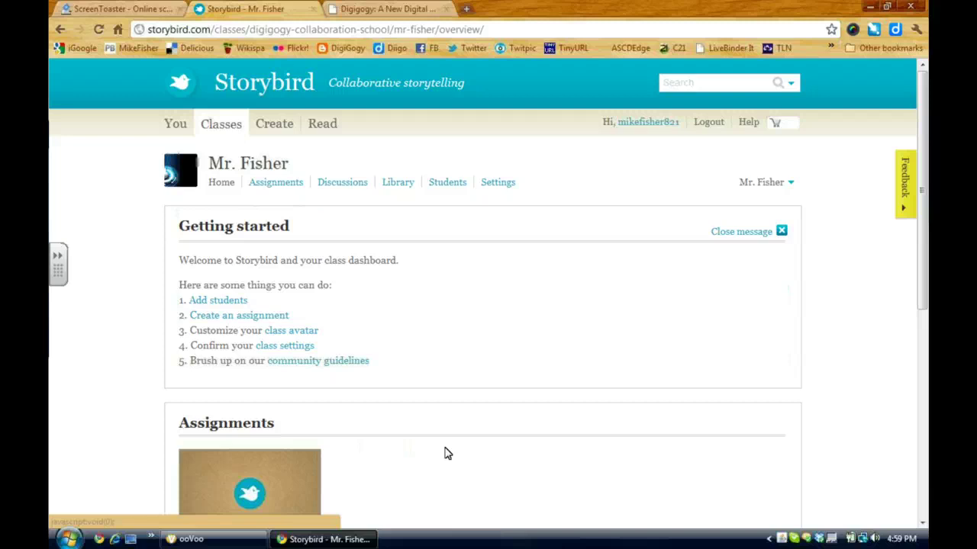
Switch to the Digigogy website, open its contact page and view the contact form
click(412, 9)
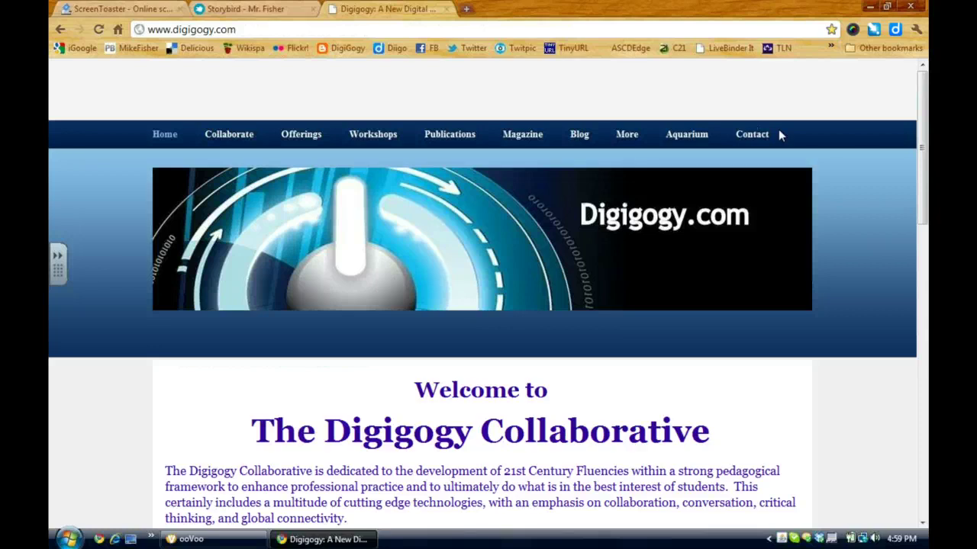
click(758, 137)
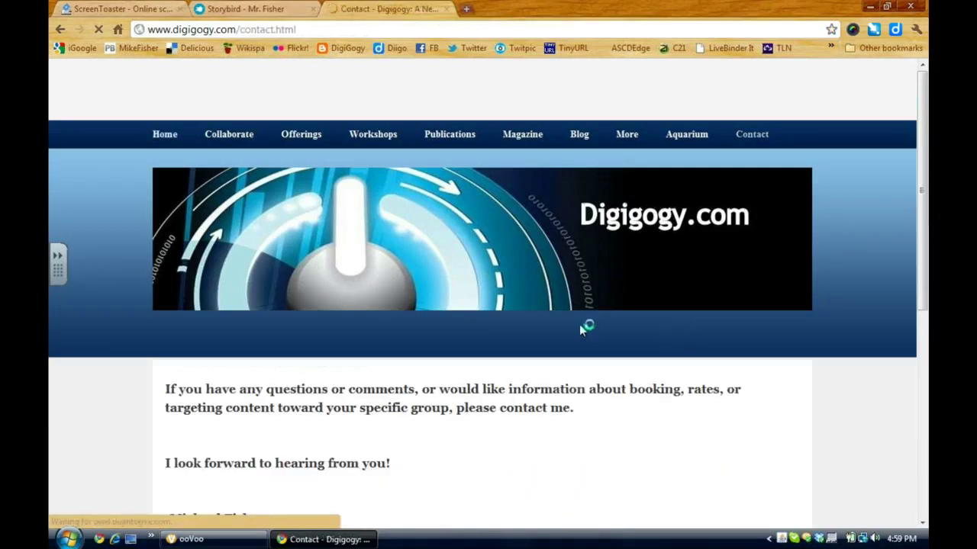
drag(925, 183, 926, 308)
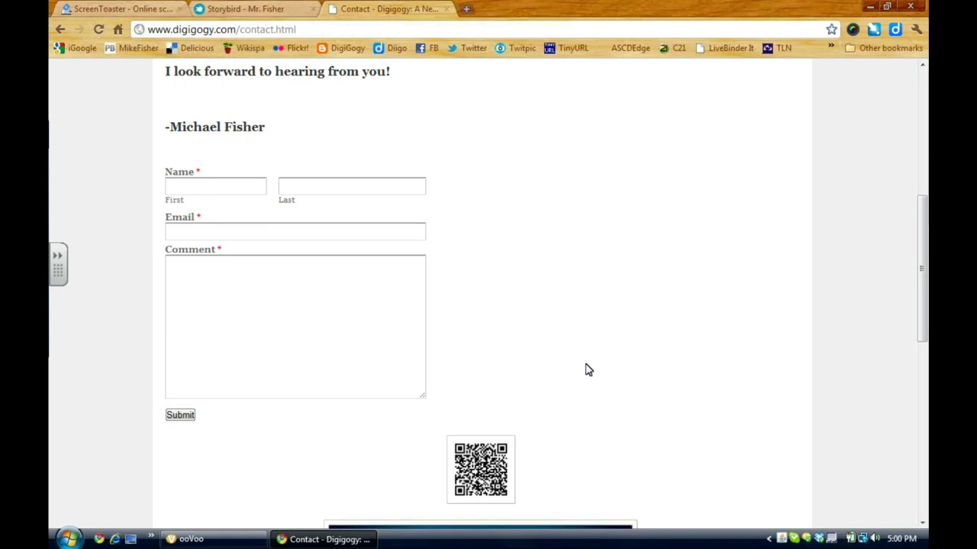
drag(922, 262, 915, 83)
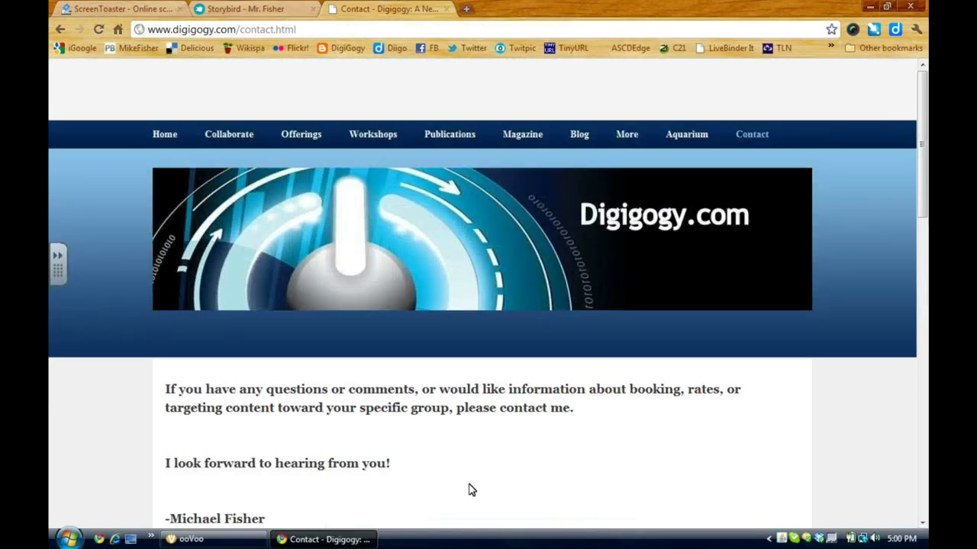